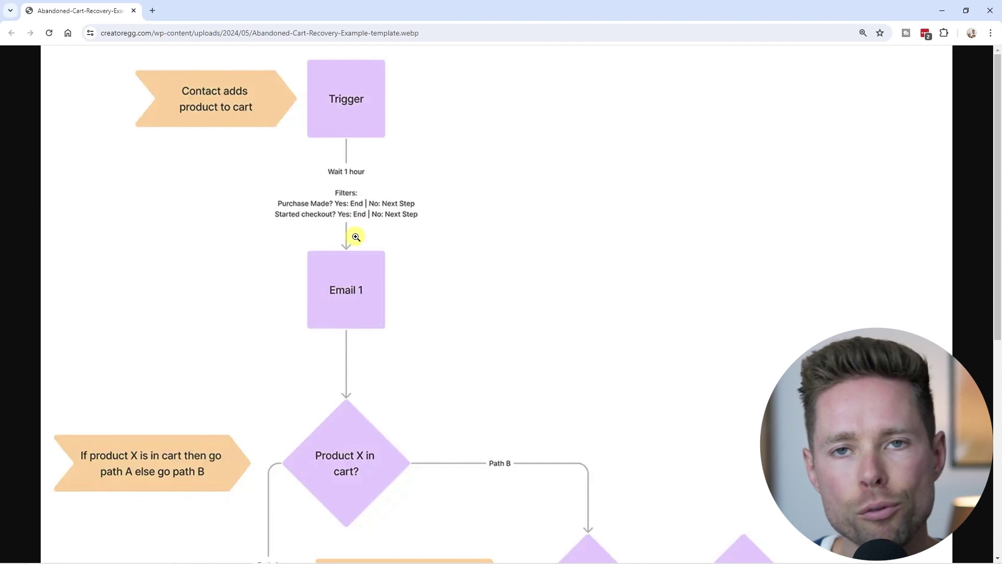
- Scroll up and down through the current cart abandonment example email to review it
scroll(356, 237, down, 4)
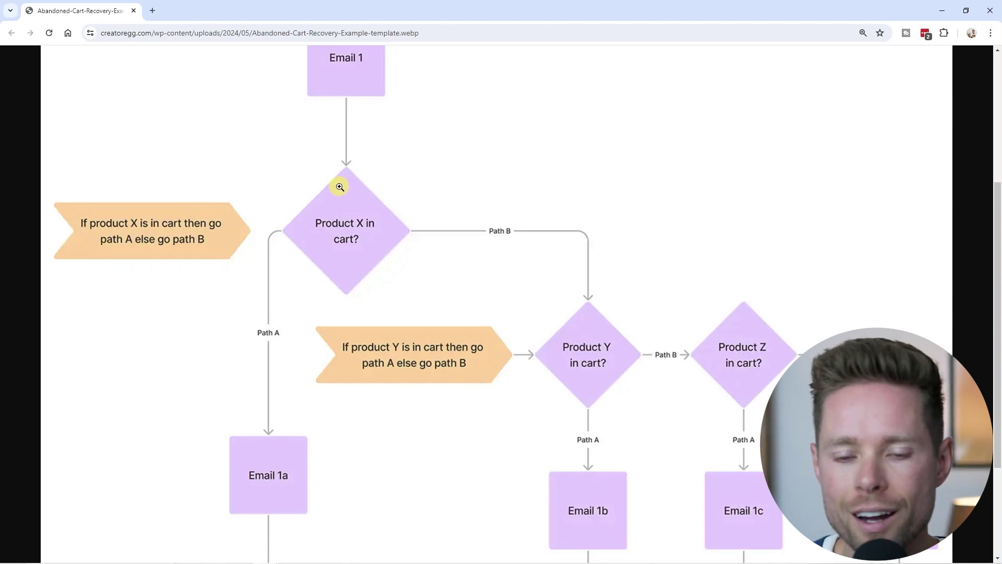
scroll(324, 264, up, 1)
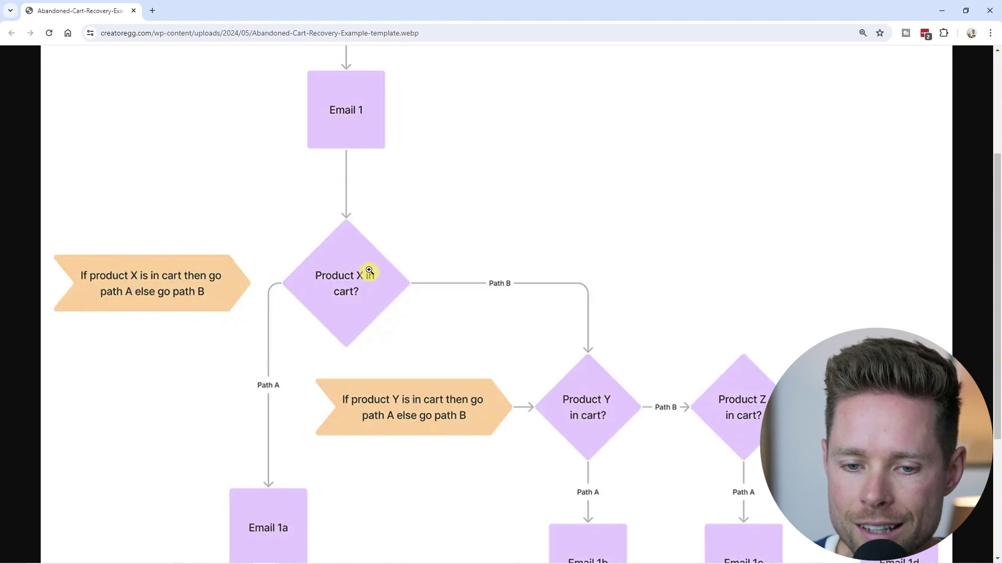
scroll(308, 243, down, 2)
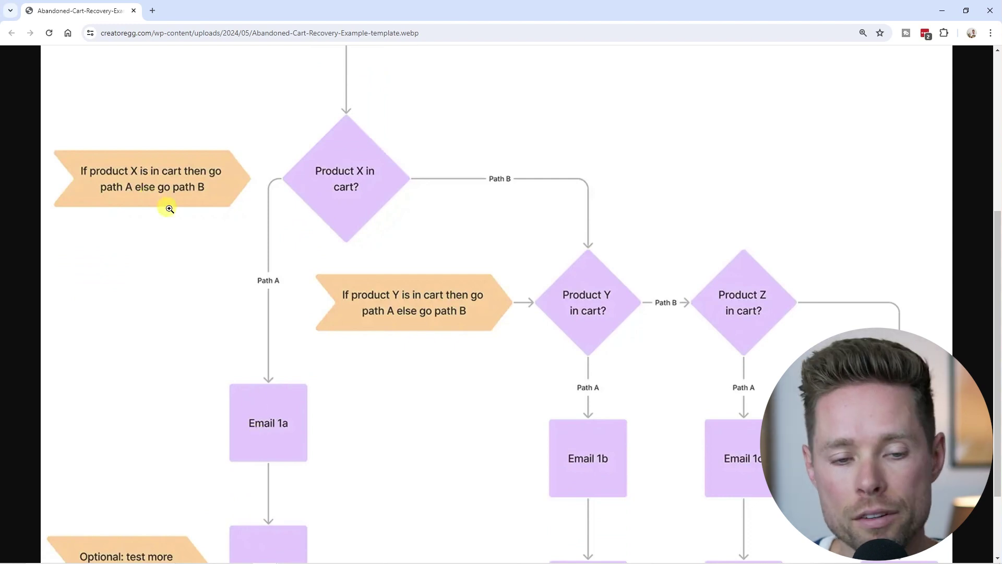
scroll(331, 270, up, 3)
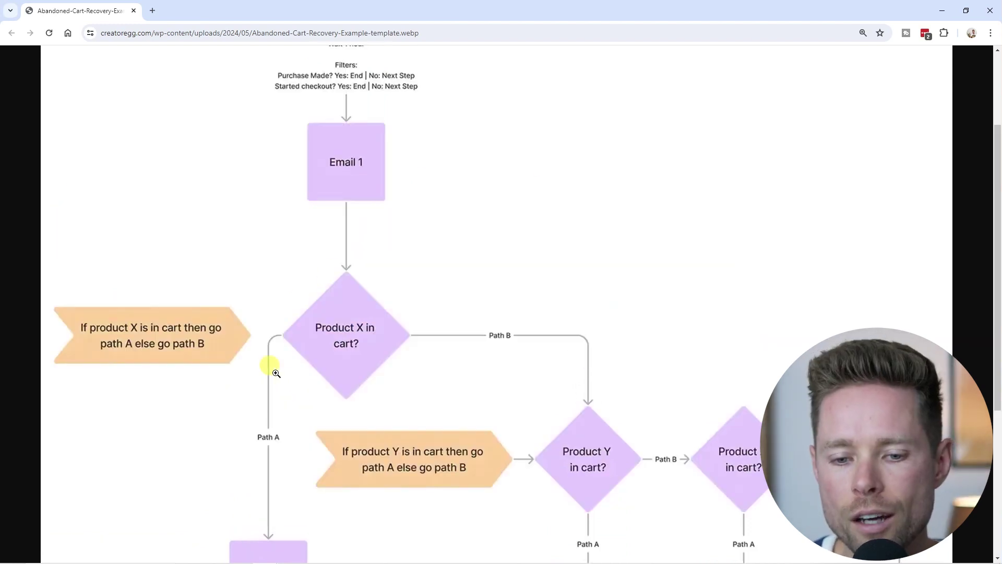
scroll(337, 360, up, 2)
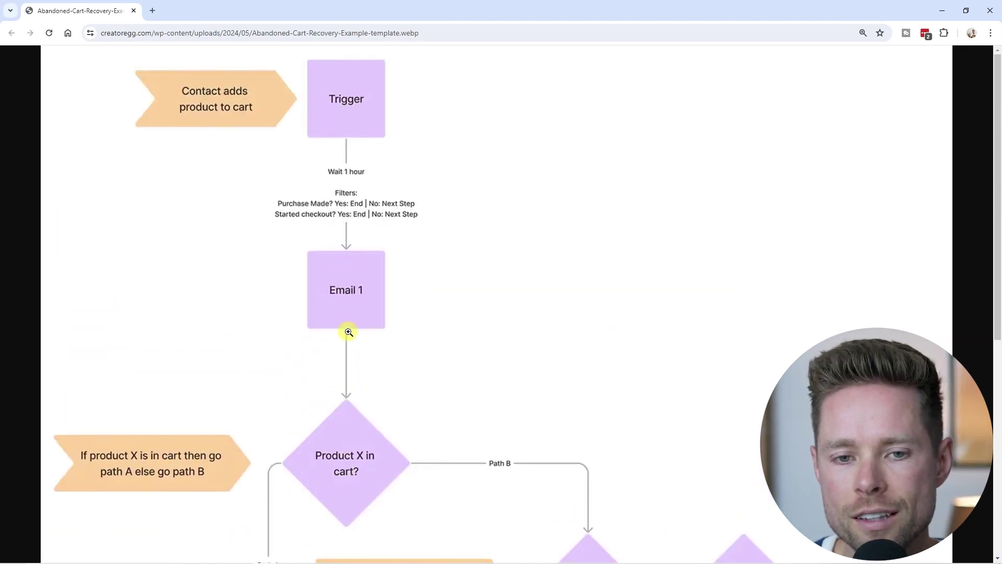
scroll(365, 300, down, 4)
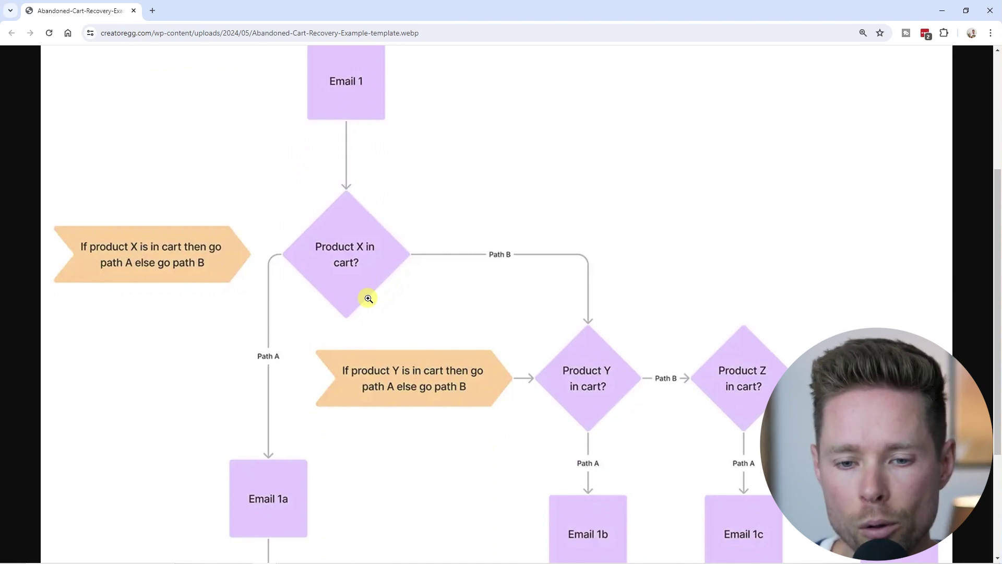
scroll(369, 298, down, 3)
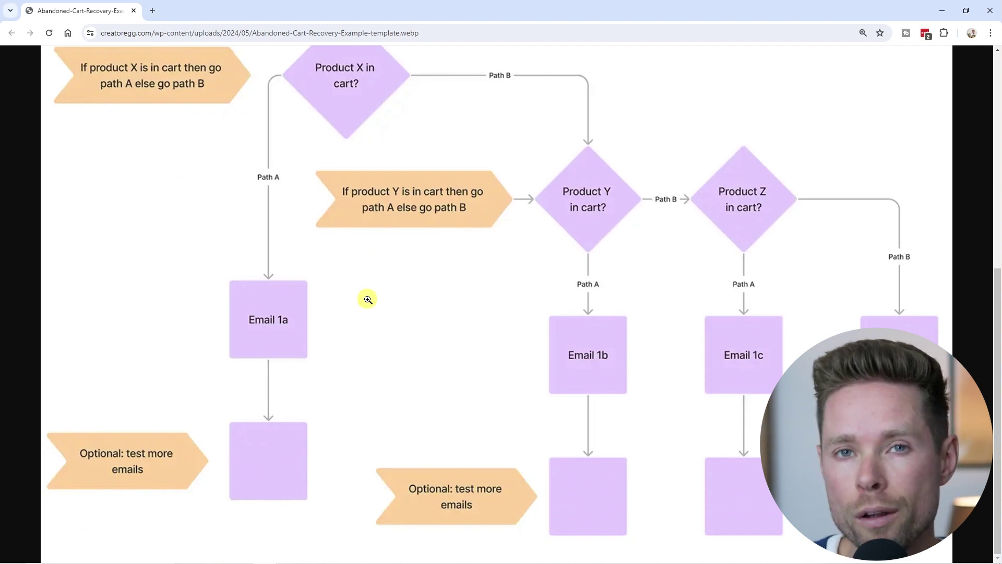
scroll(406, 321, up, 1)
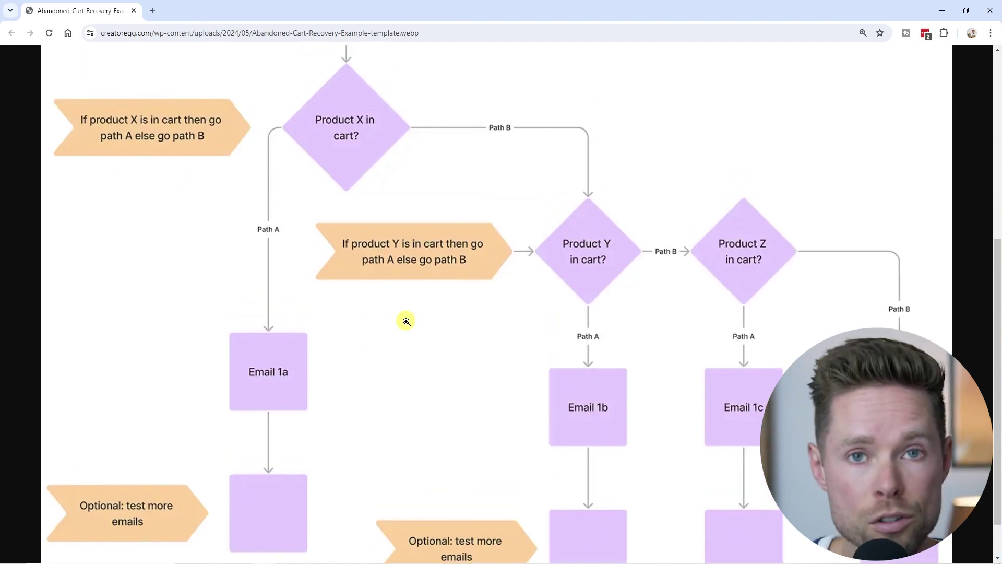
scroll(410, 322, up, 2)
scroll(366, 264, down, 2)
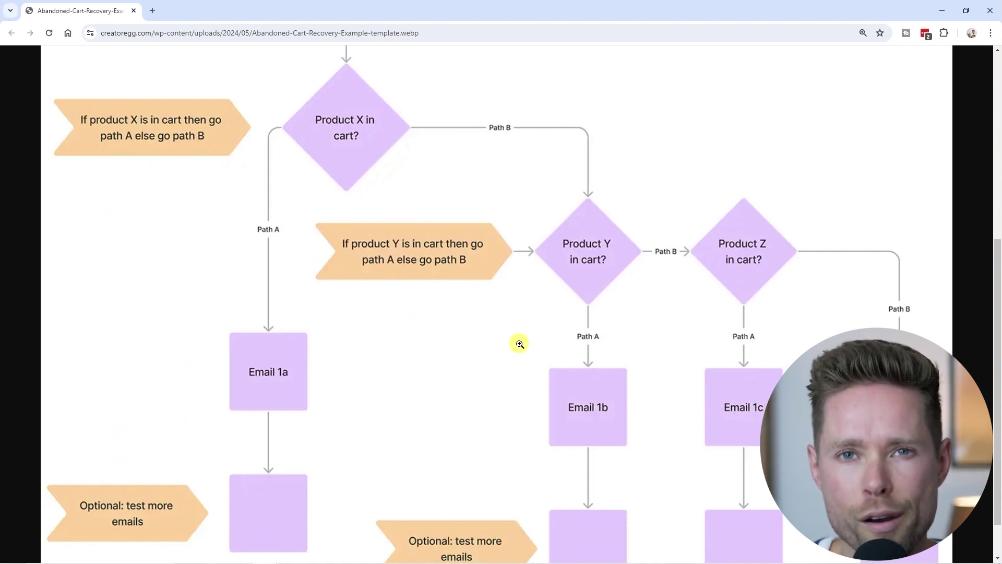
scroll(520, 344, up, 2)
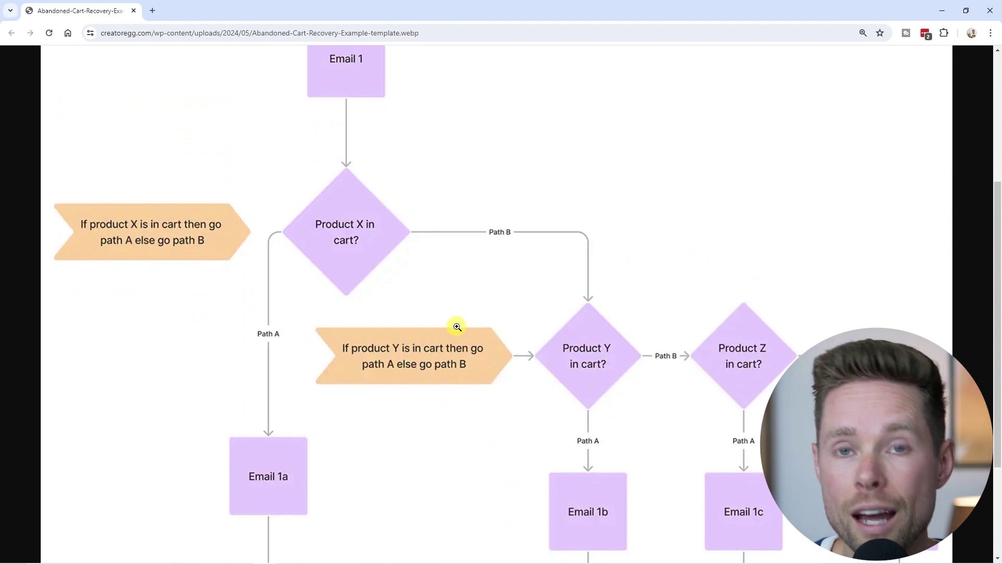
scroll(457, 326, down, 3)
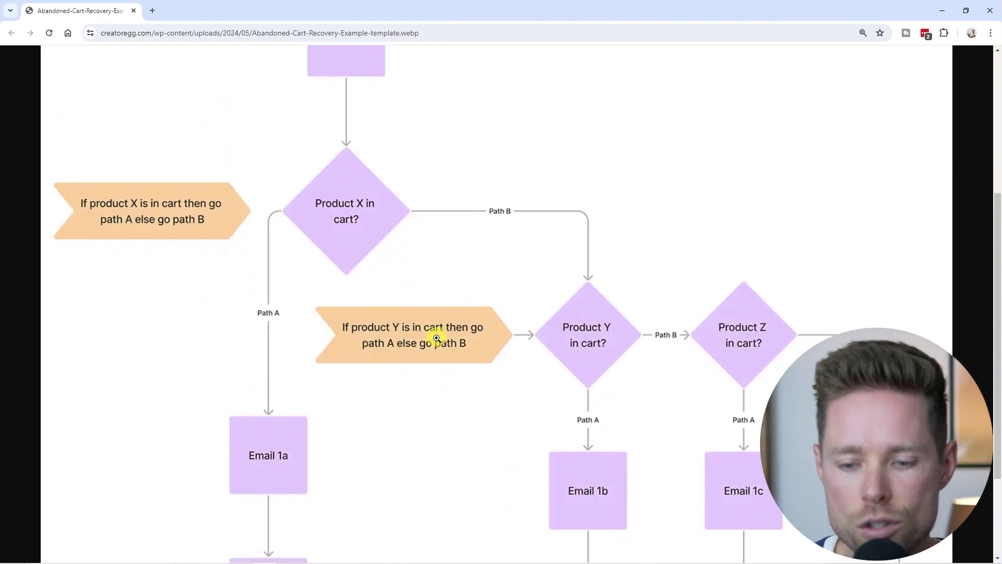
scroll(240, 348, down, 1)
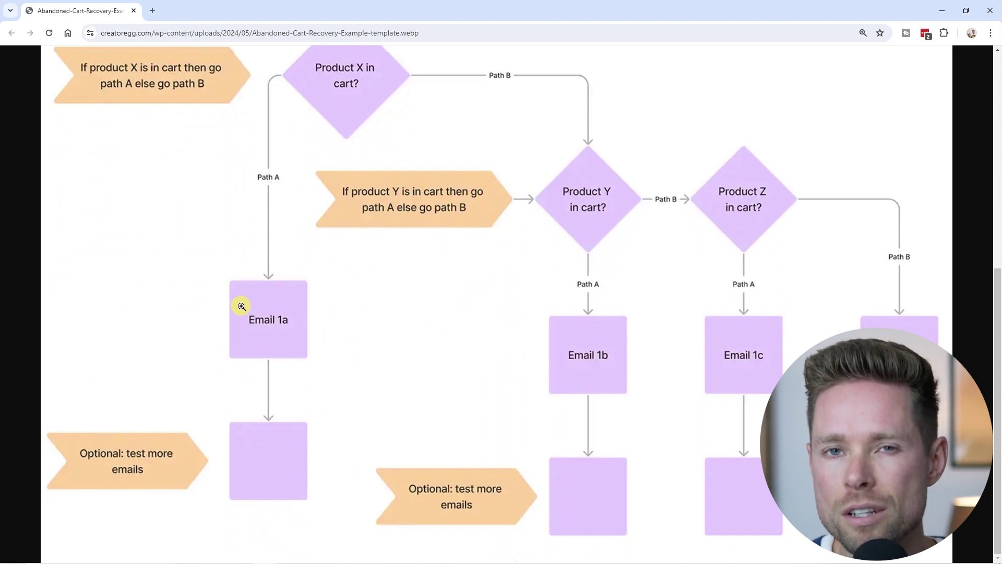
scroll(242, 306, up, 2)
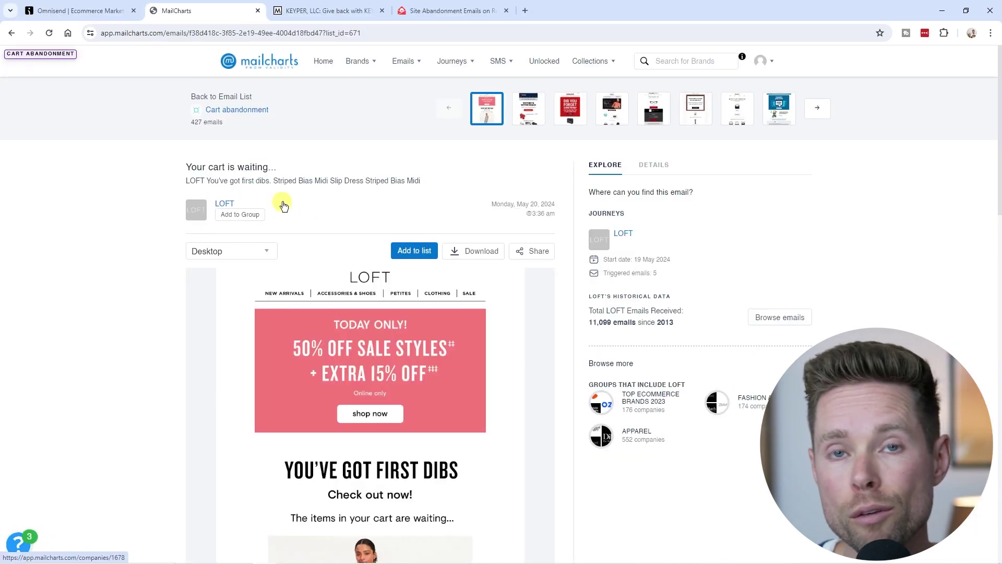
scroll(326, 301, down, 1)
scroll(326, 302, down, 2)
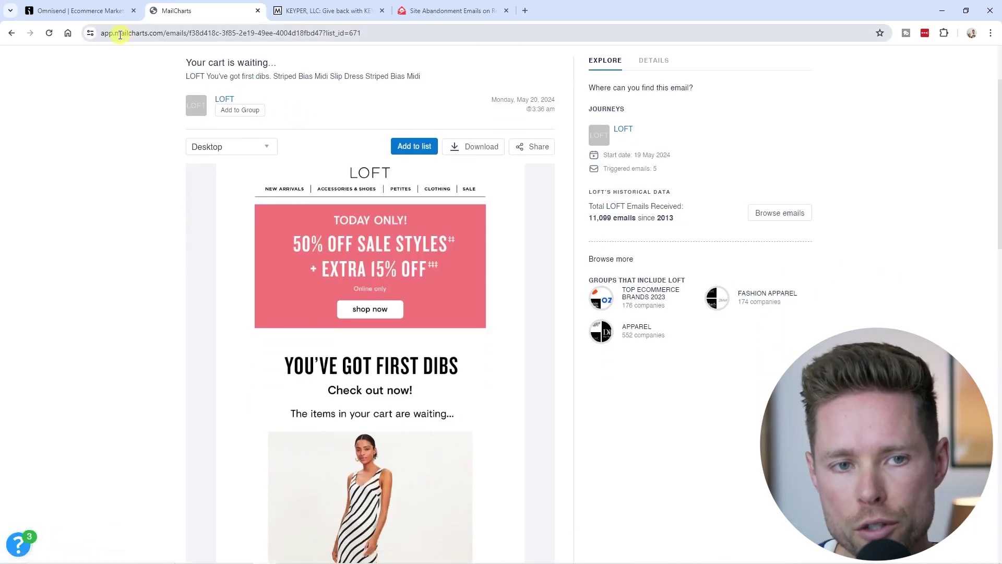
- Glance at the KEYPER email and Site Abandonment examples, then return to the LOFT cart email
click(166, 34)
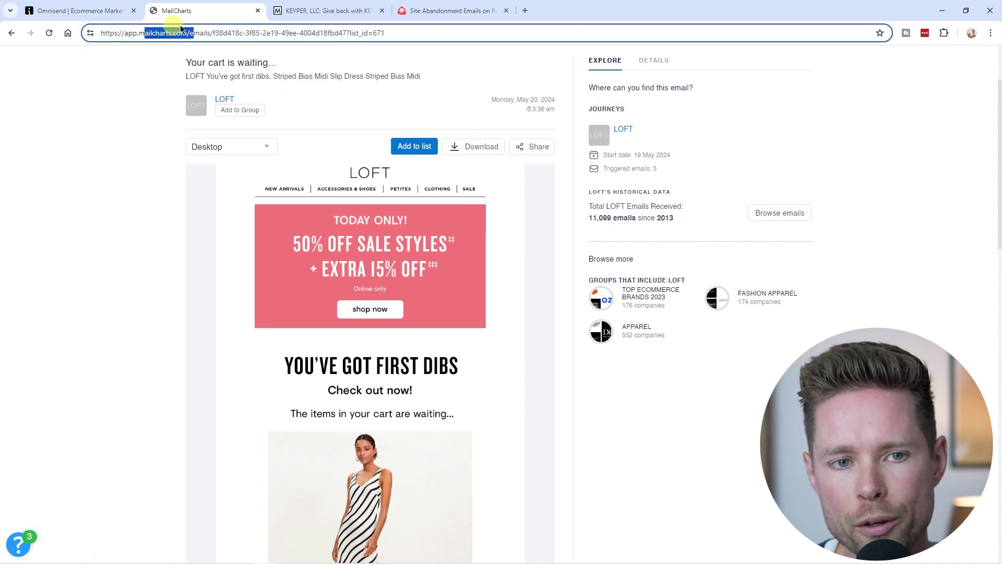
click(313, 10)
click(441, 11)
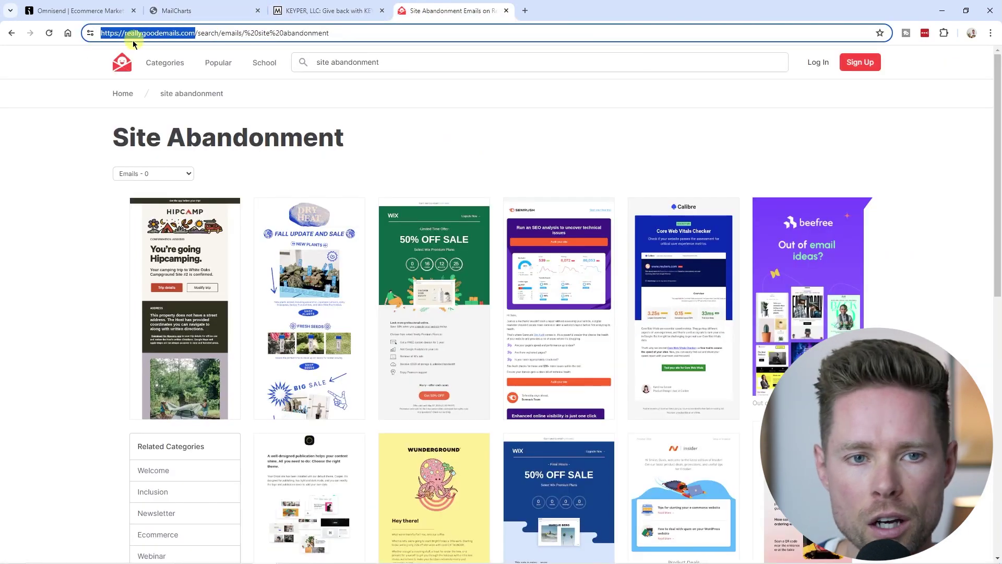
click(203, 15)
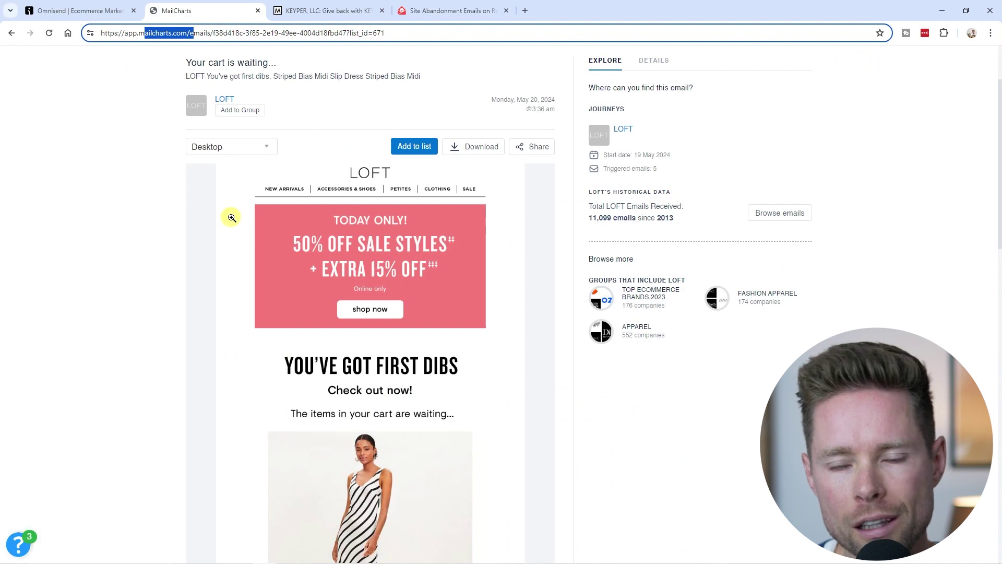
scroll(315, 229, down, 2)
scroll(313, 232, up, 1)
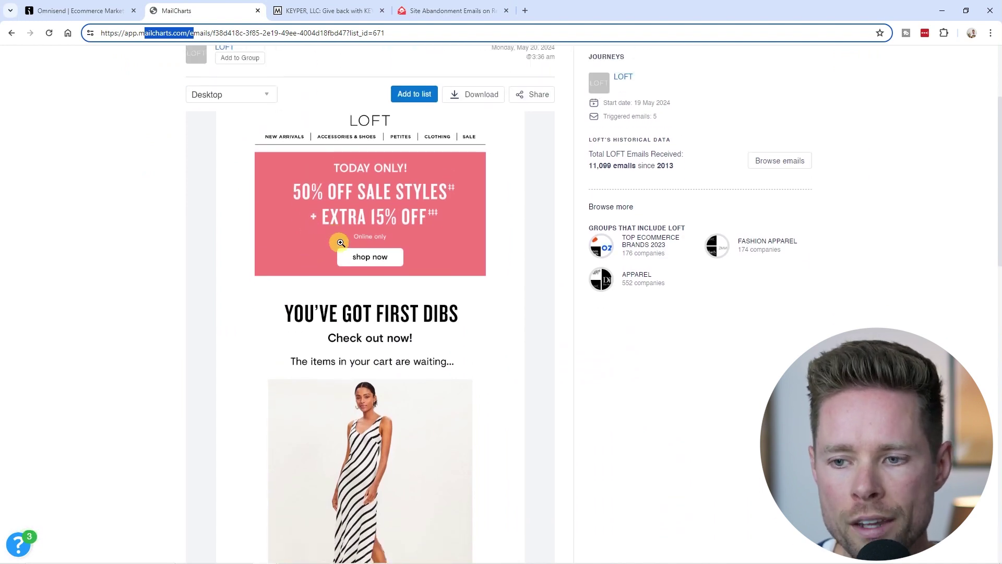
scroll(331, 235, up, 4)
- Highlight the 'Your cart is waiting...' subject line, then advance the carousel to the Big Lots email
drag(187, 167, 165, 161)
scroll(224, 233, down, 4)
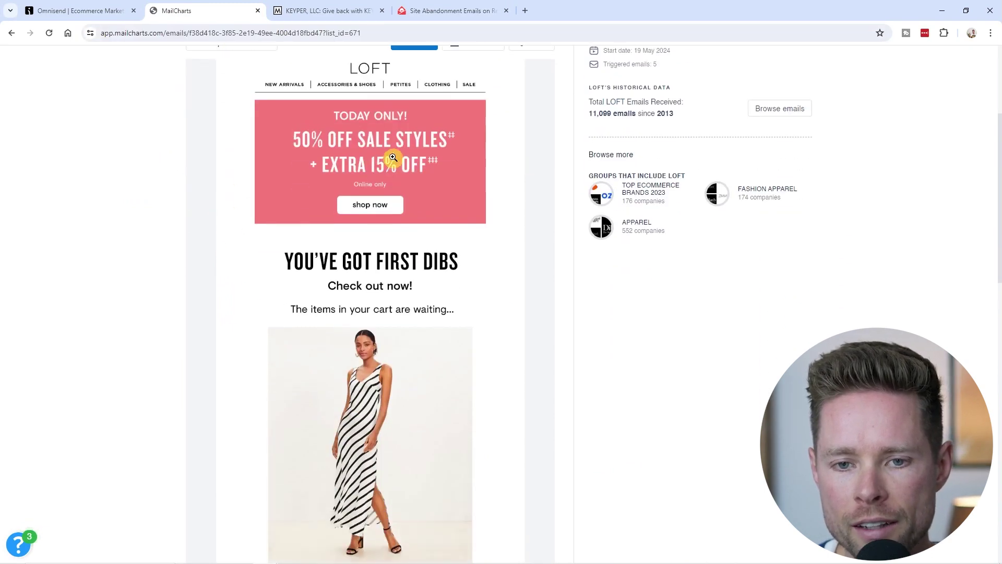
scroll(365, 172, down, 3)
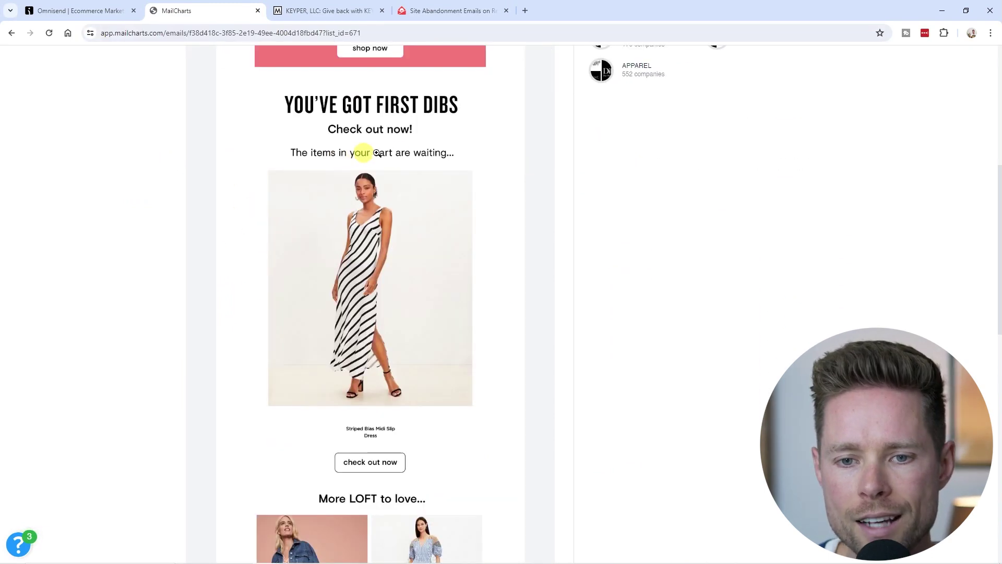
scroll(430, 253, down, 8)
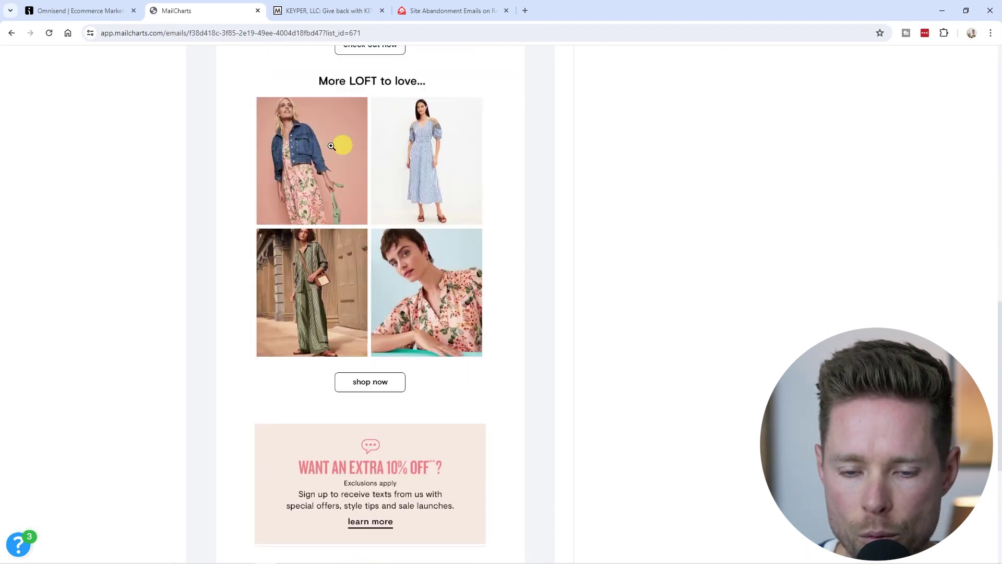
scroll(366, 146, up, 7)
scroll(347, 203, up, 2)
scroll(453, 232, down, 2)
scroll(411, 226, down, 7)
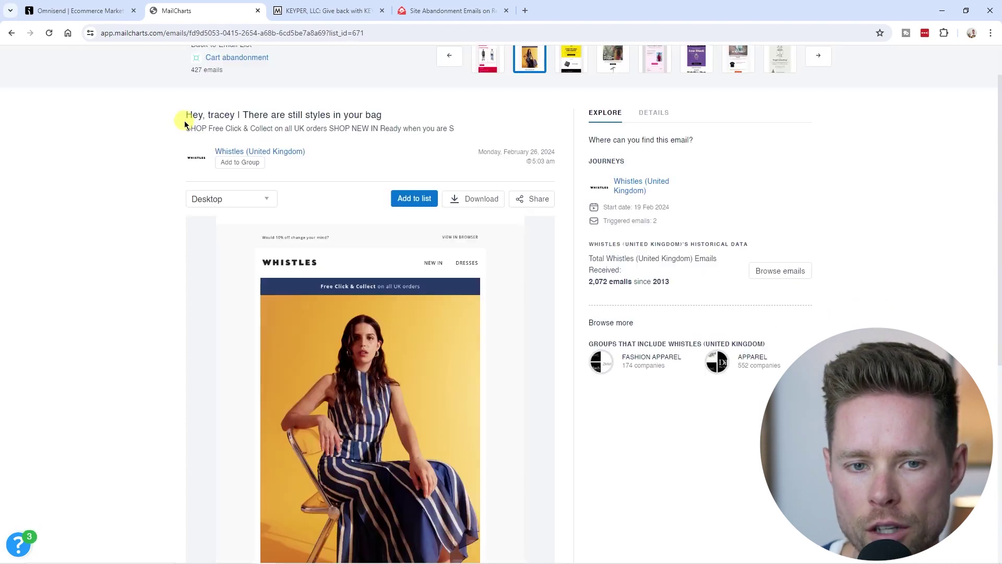
drag(185, 116, 395, 115)
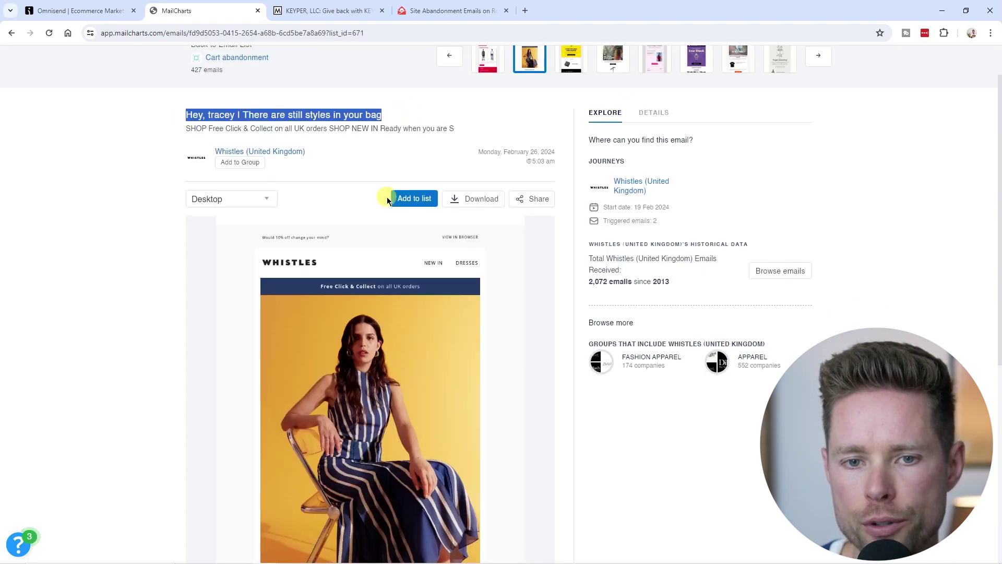
scroll(404, 159, down, 6)
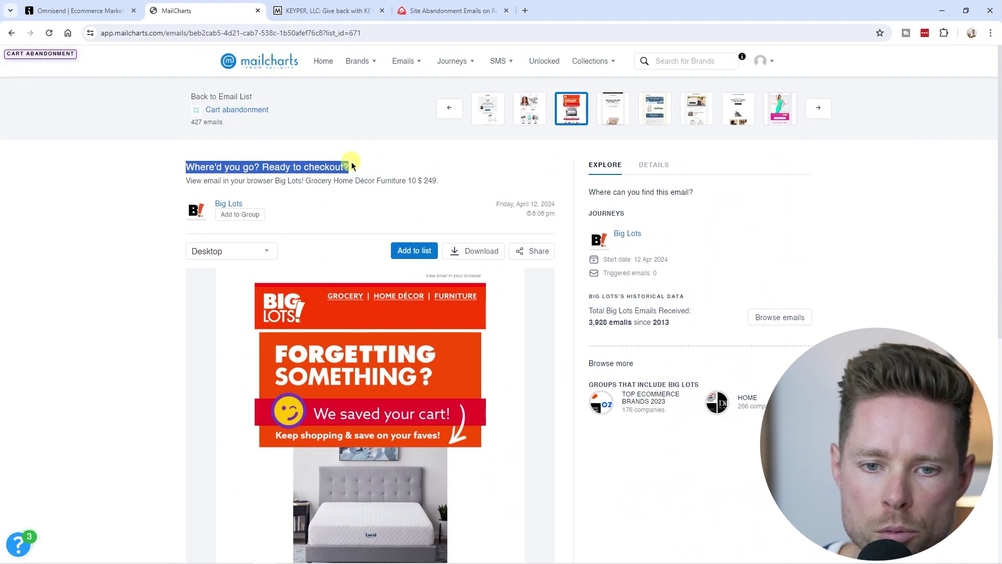
- Scroll through the Big Lots email showing the saved $249.99 10" Twin XL memory foam mattress
click(351, 166)
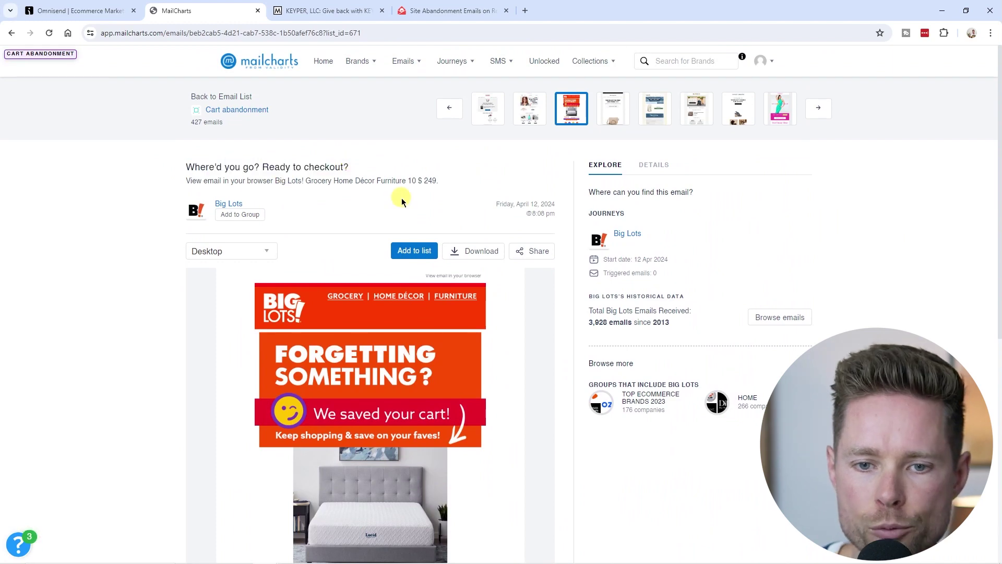
scroll(396, 194, down, 4)
scroll(261, 199, down, 1)
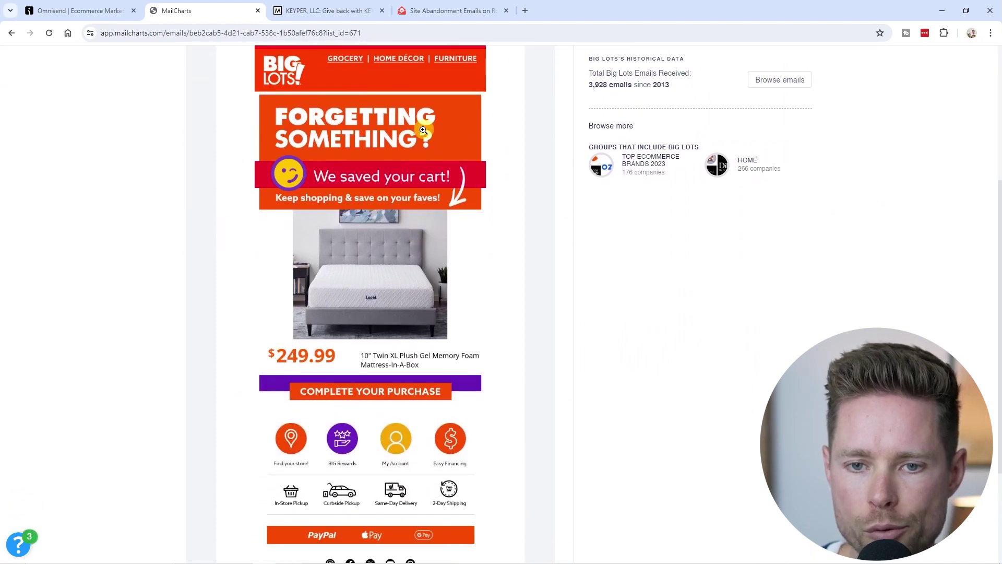
scroll(415, 226, down, 1)
scroll(415, 225, down, 1)
scroll(423, 277, up, 3)
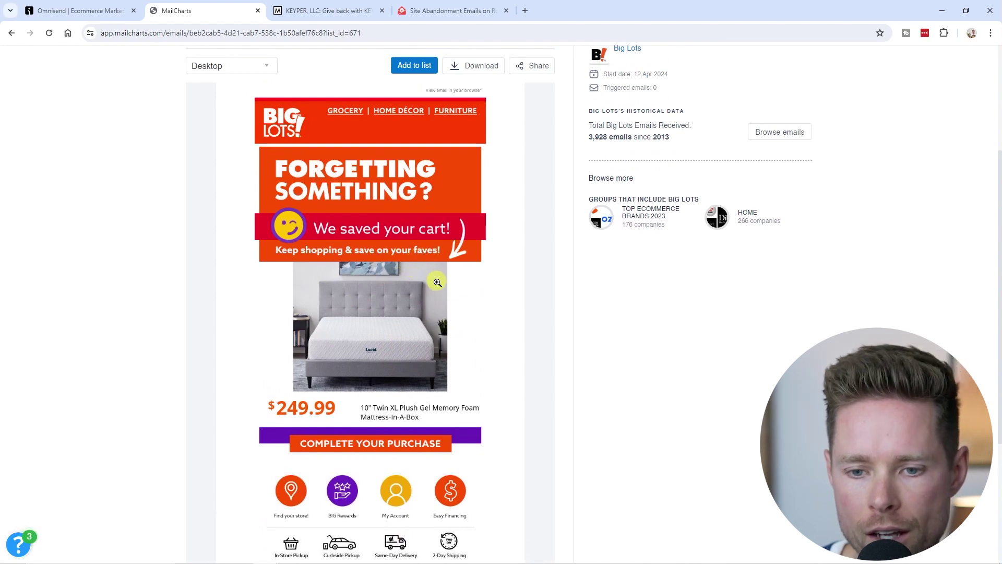
scroll(420, 318, down, 1)
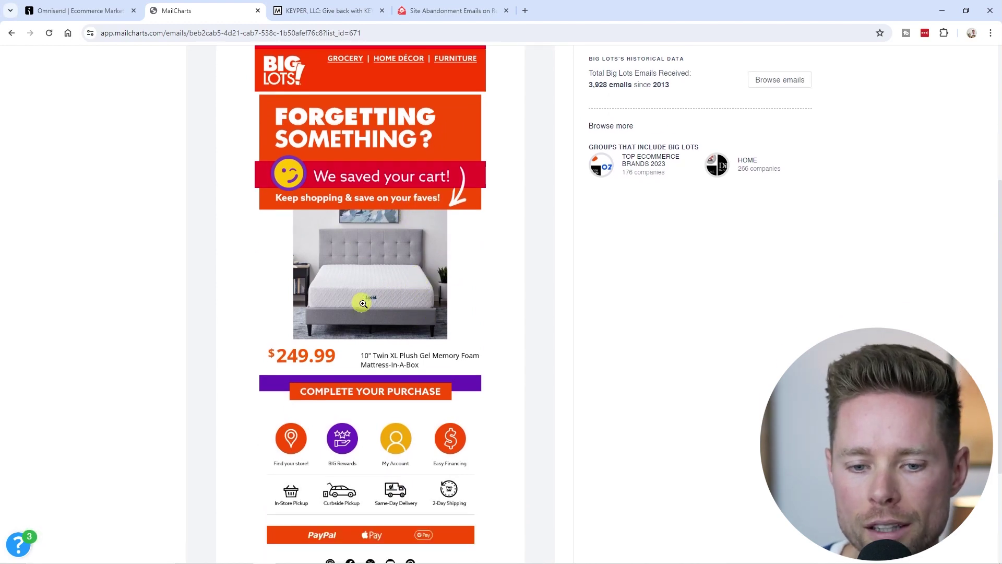
scroll(404, 309, up, 4)
scroll(474, 340, down, 5)
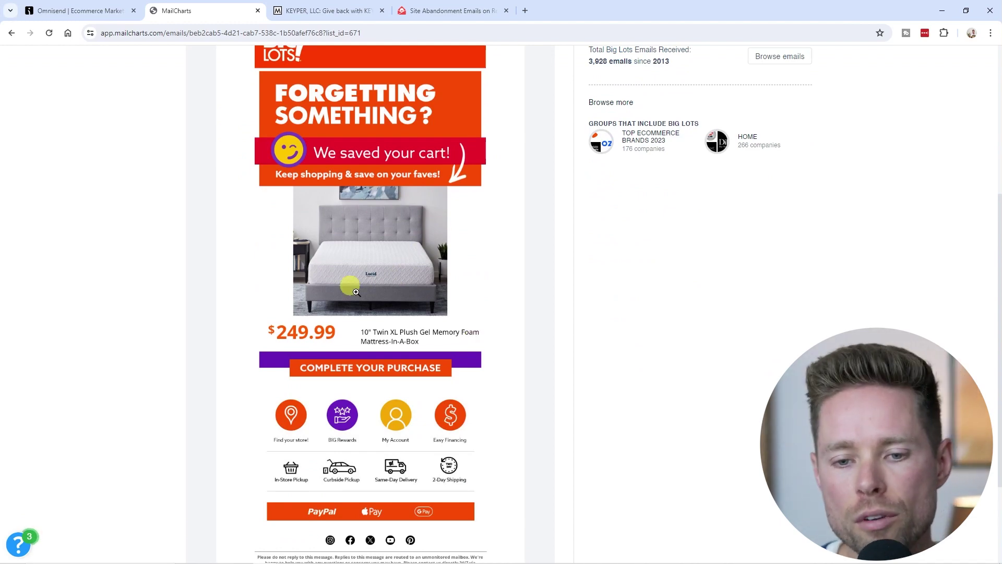
scroll(384, 343, up, 3)
scroll(383, 343, down, 2)
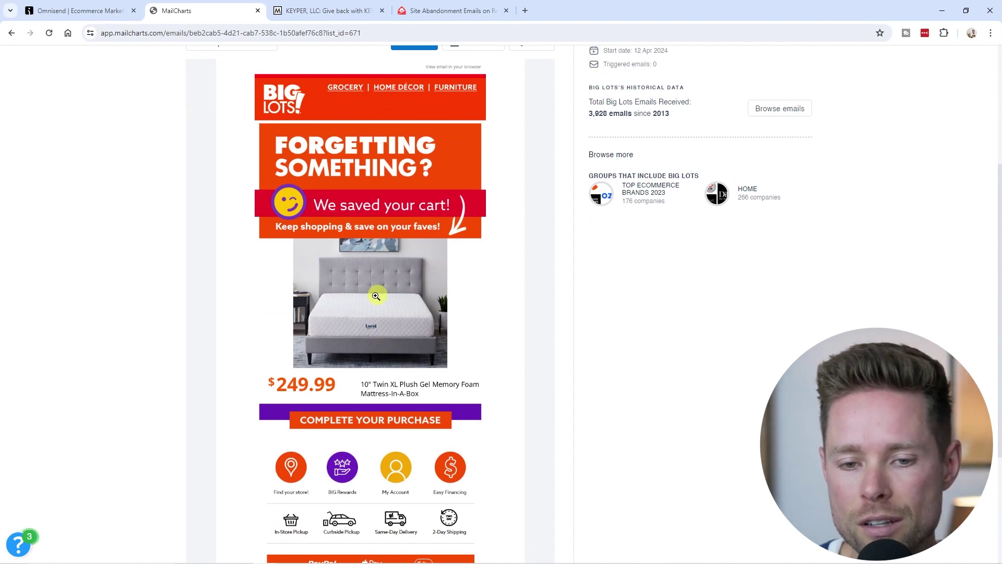
- Finish reviewing the Complete Your Purchase section, close the enlarged view, and return to Omnisend
scroll(376, 343, down, 2)
scroll(375, 343, down, 1)
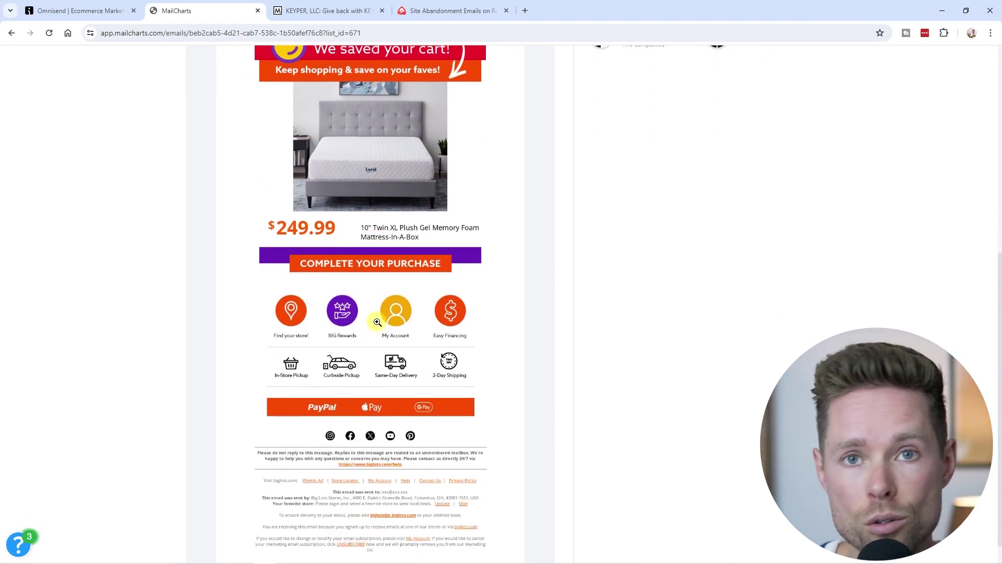
scroll(377, 322, up, 2)
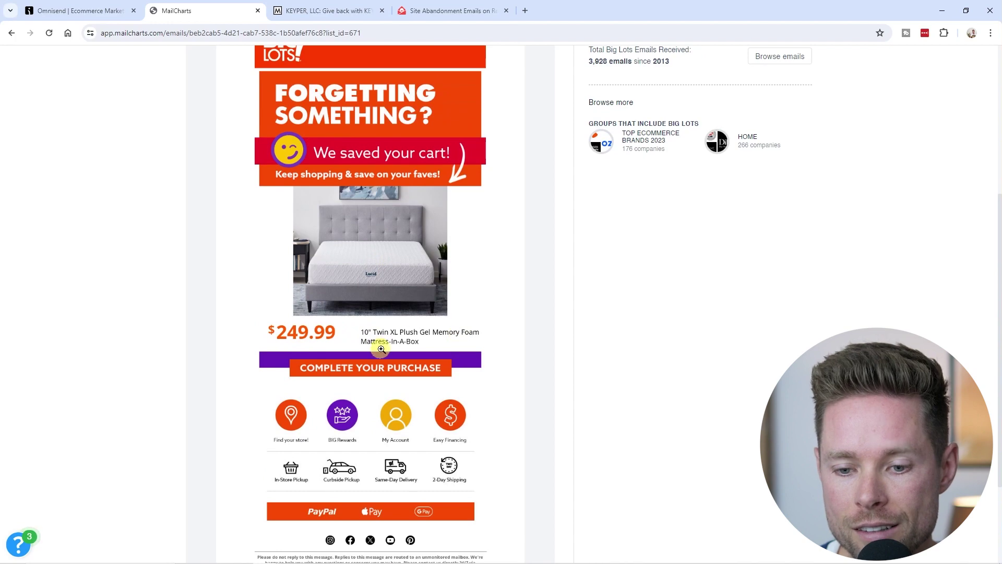
click(405, 349)
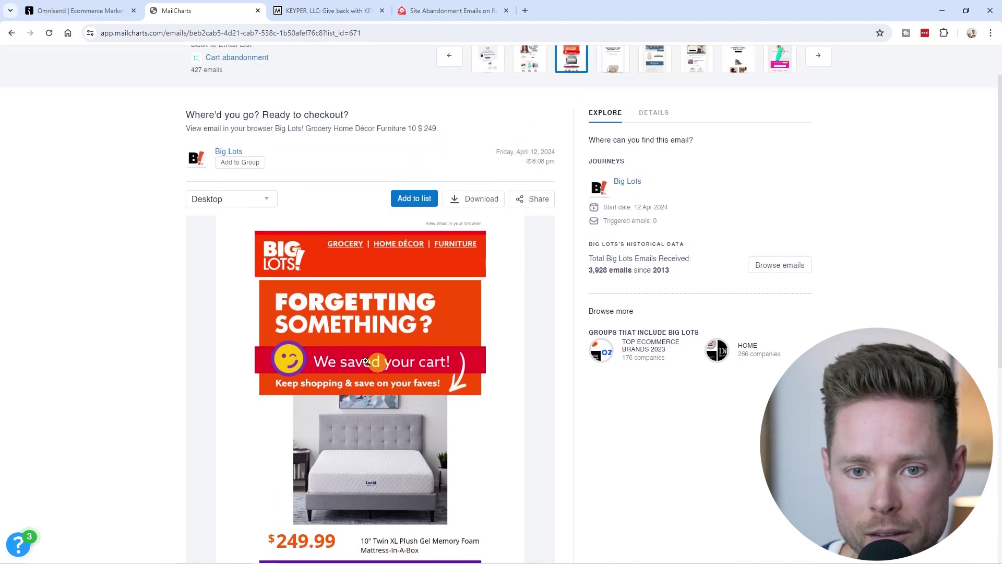
click(79, 10)
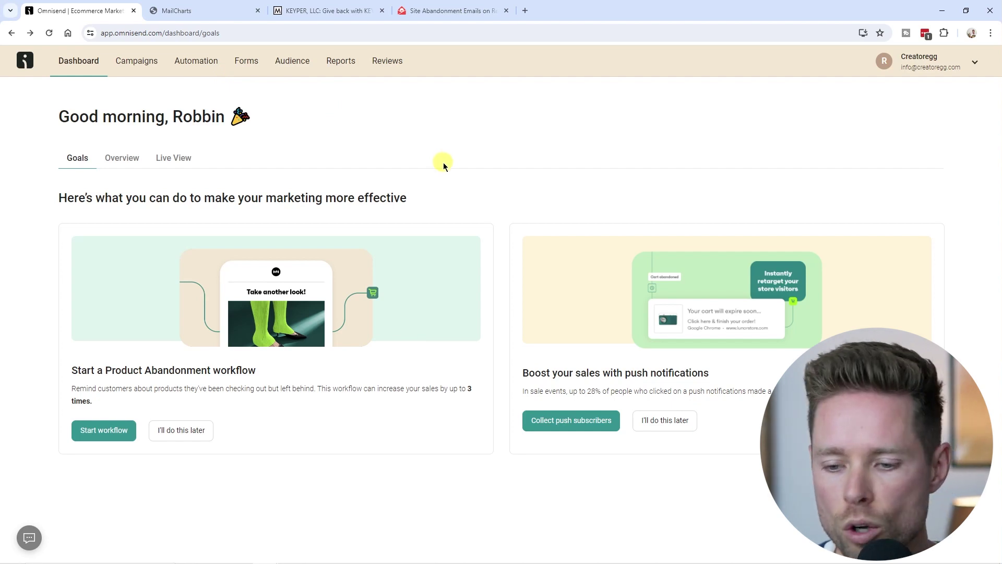
- Go to Automation and start a new workflow to see the cart-related pre-built templates
click(196, 63)
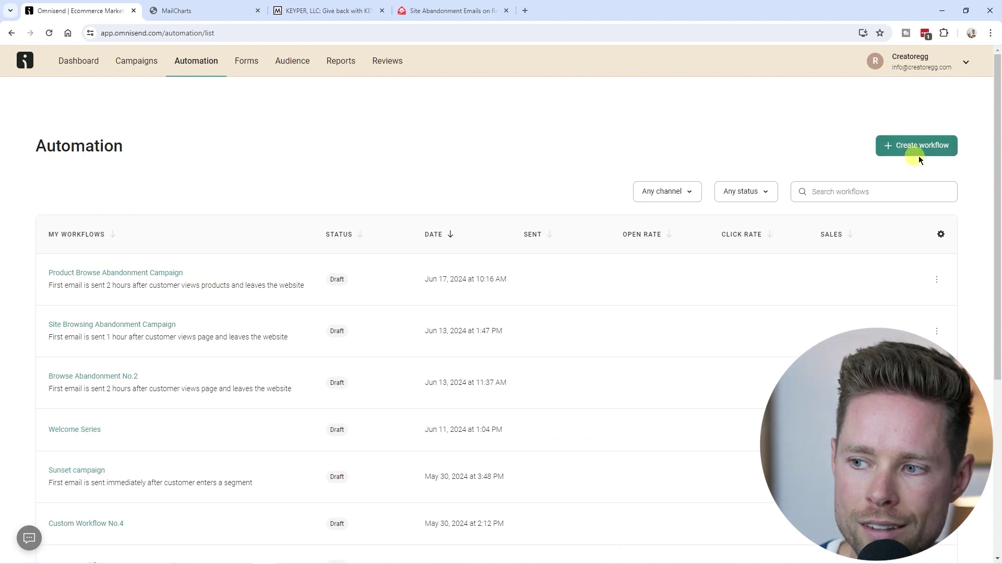
click(900, 146)
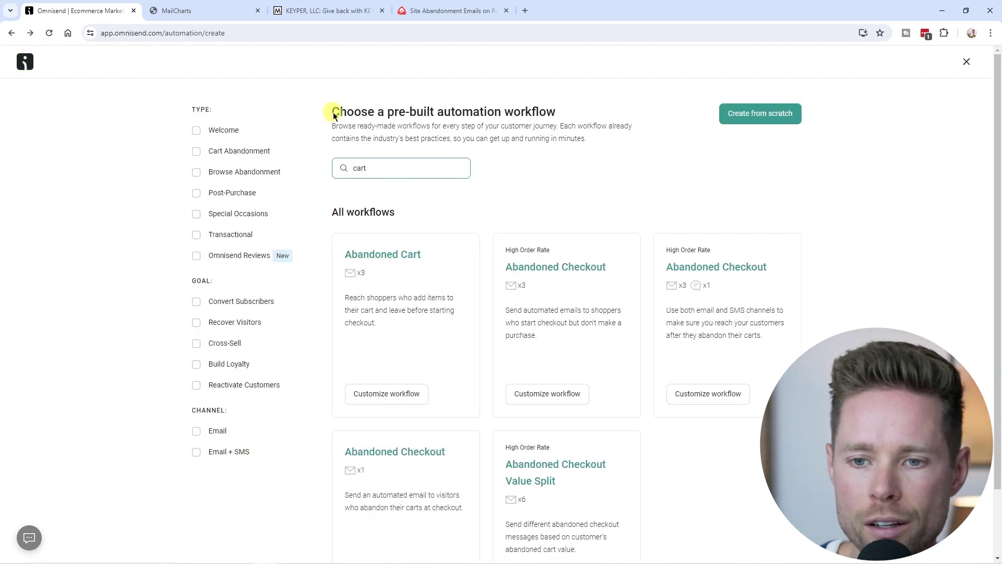
drag(334, 116, 604, 141)
scroll(421, 217, down, 2)
scroll(373, 219, up, 2)
click(373, 218)
scroll(373, 218, down, 2)
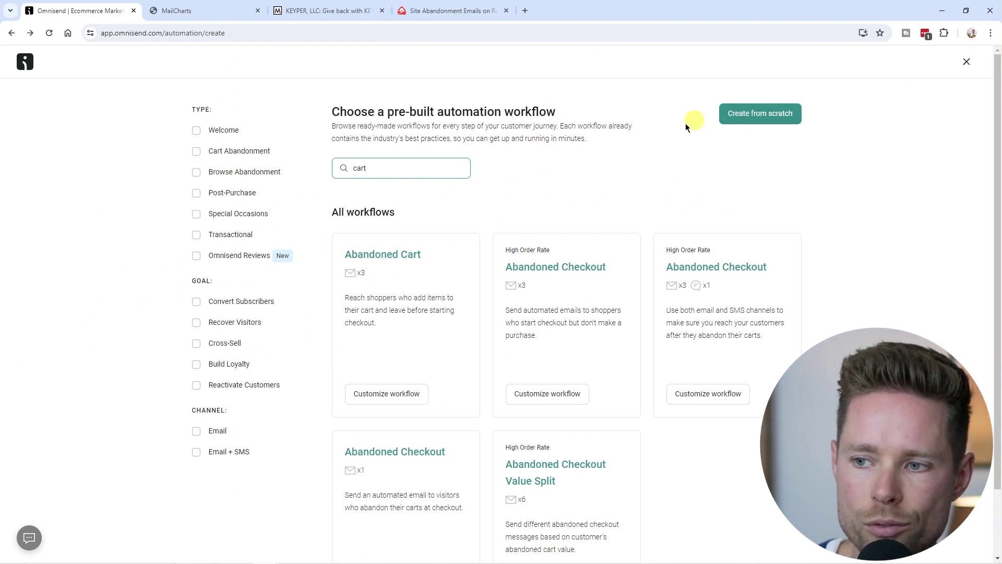
scroll(351, 179, down, 1)
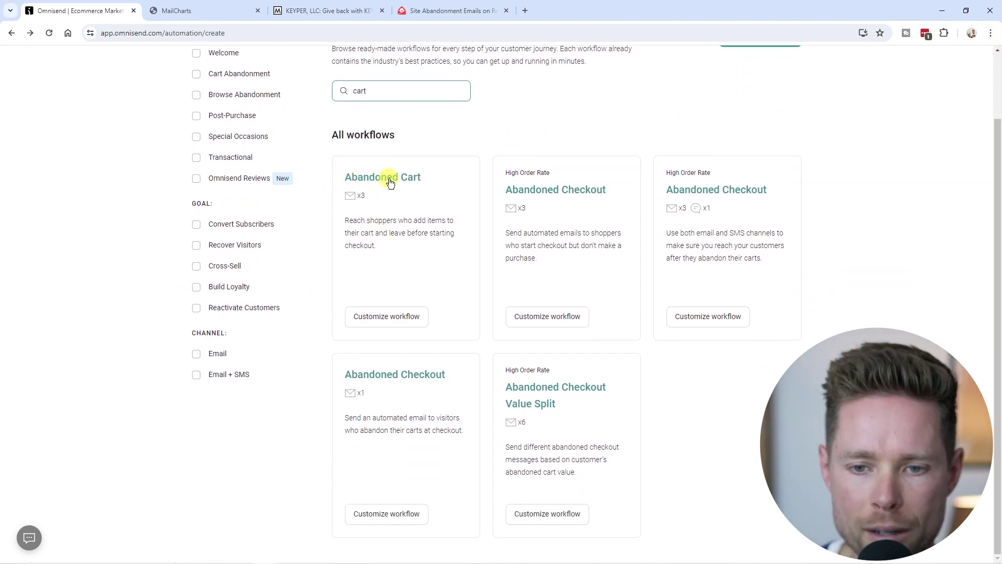
- Customize the Abandoned Cart template, leaving its workflow name unchanged as 'Abandoned Cart'
click(397, 318)
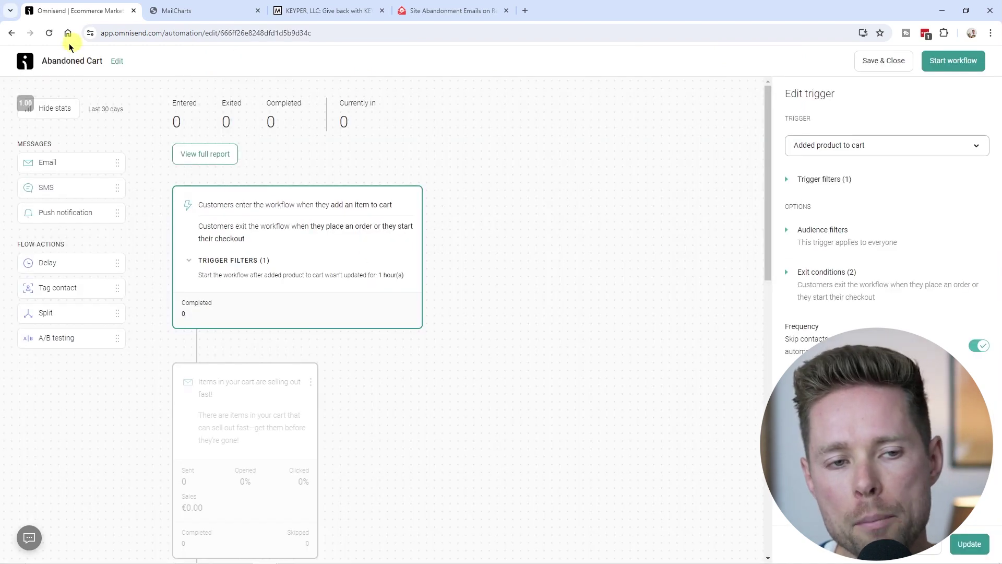
click(117, 68)
drag(484, 288, 365, 282)
click(464, 282)
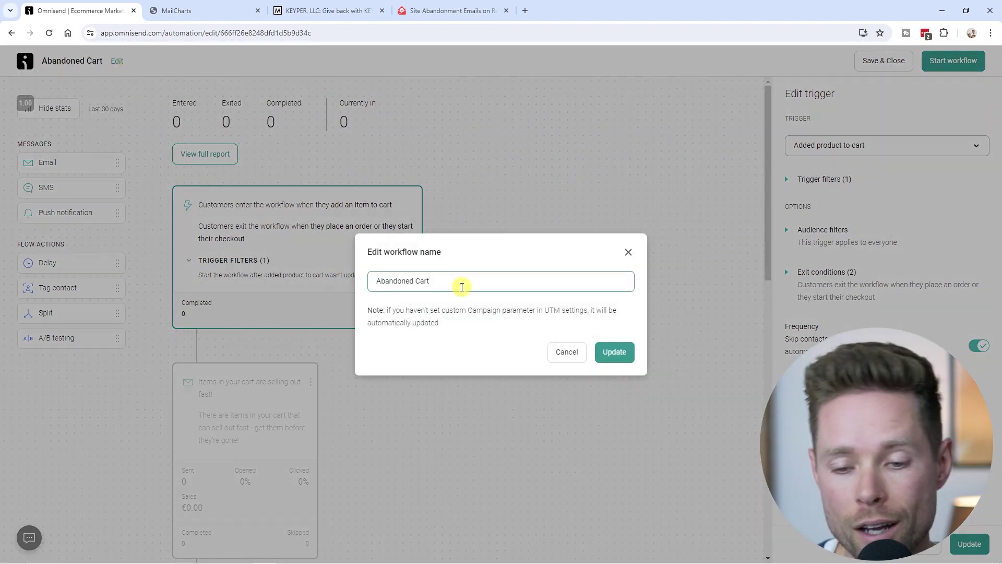
click(628, 252)
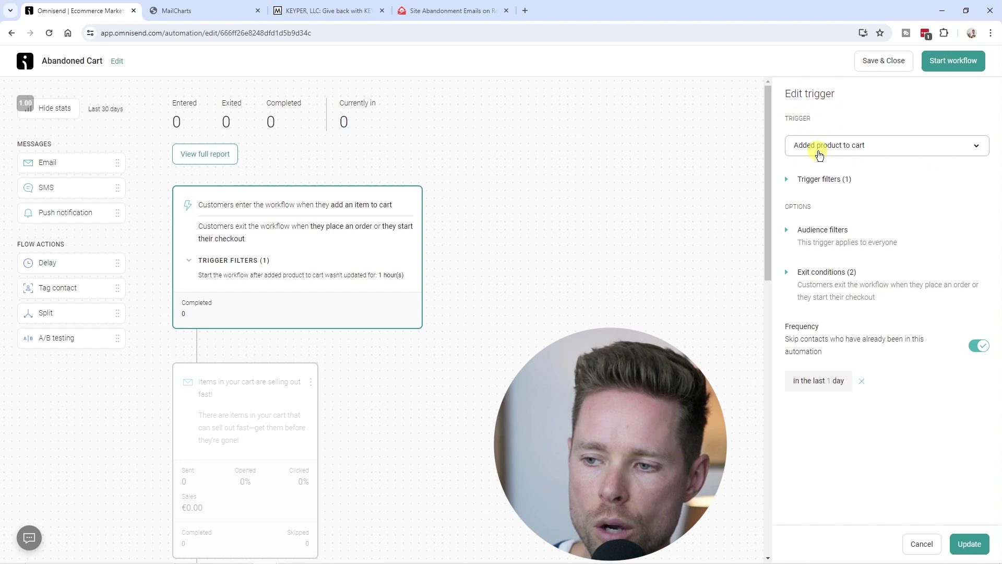
- Keep the 'Added product to cart' trigger and add a delay step below it
click(881, 151)
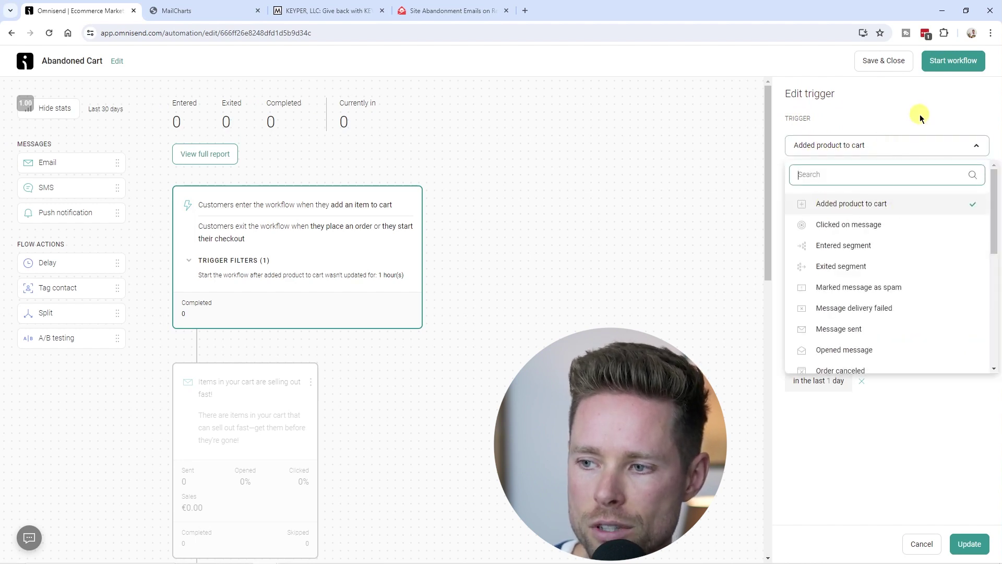
click(893, 122)
click(866, 180)
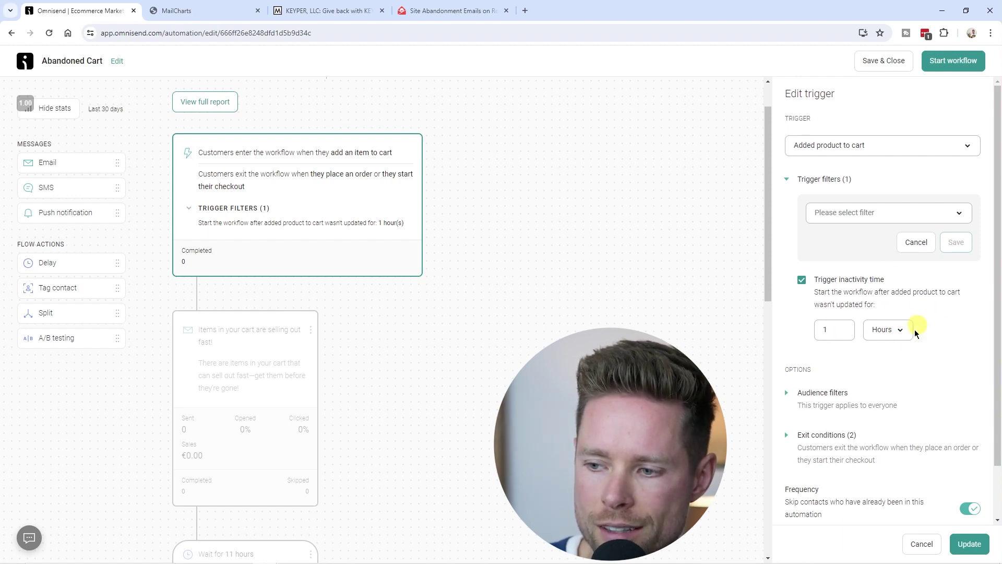
double_click(833, 329)
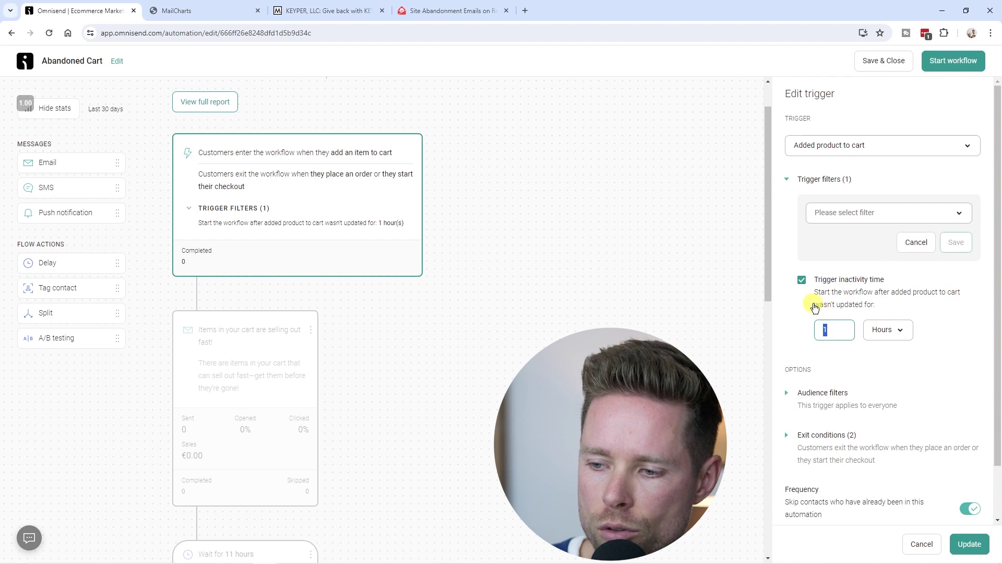
click(834, 329)
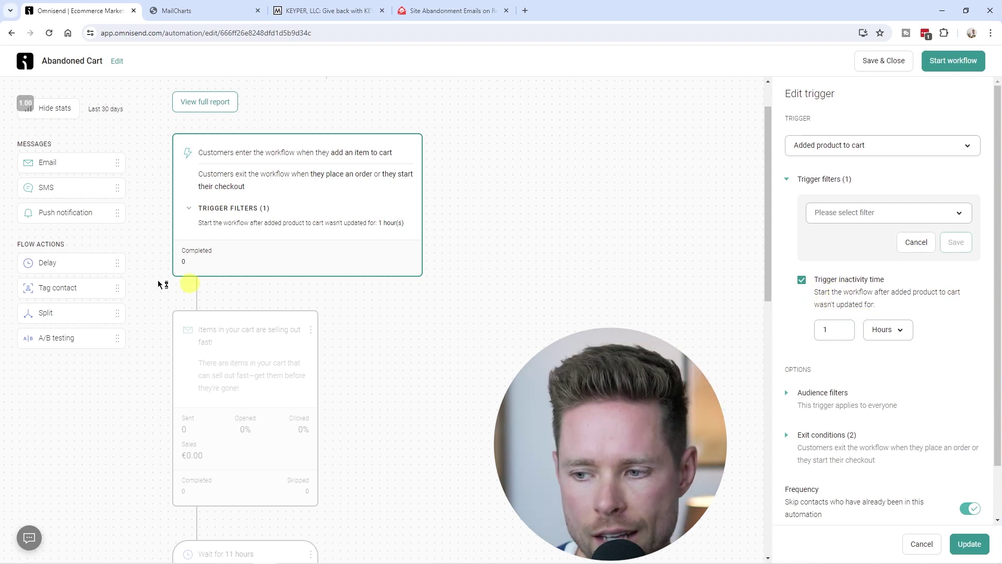
drag(48, 265, 260, 274)
- Switch off the trigger's 1-hour inactivity time filter and confirm turning it off
click(311, 224)
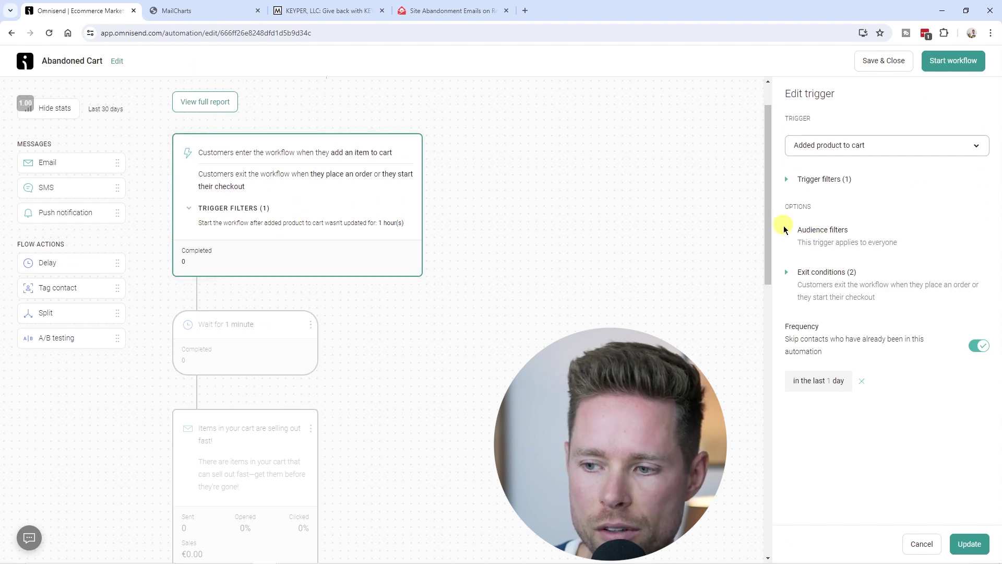
click(787, 179)
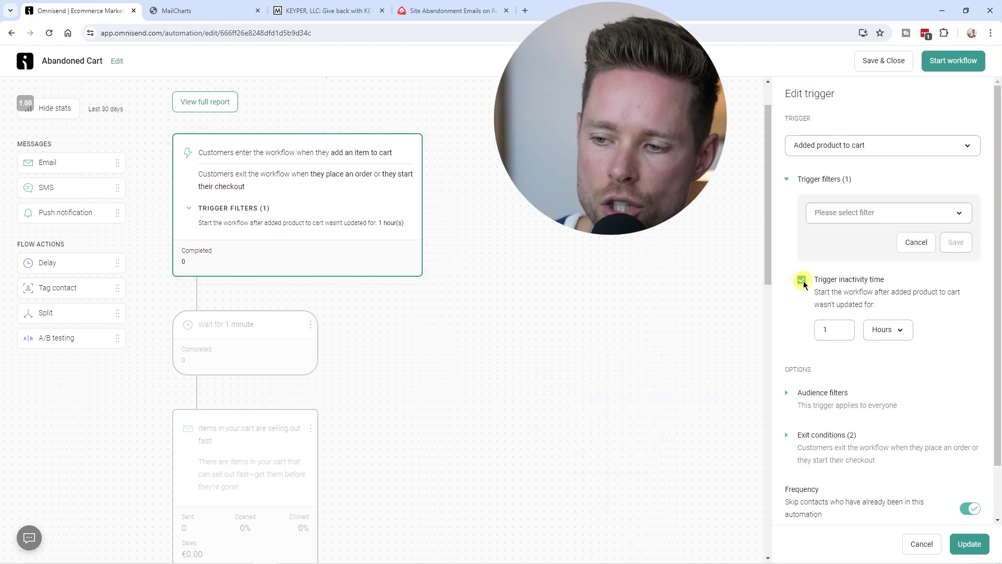
click(801, 281)
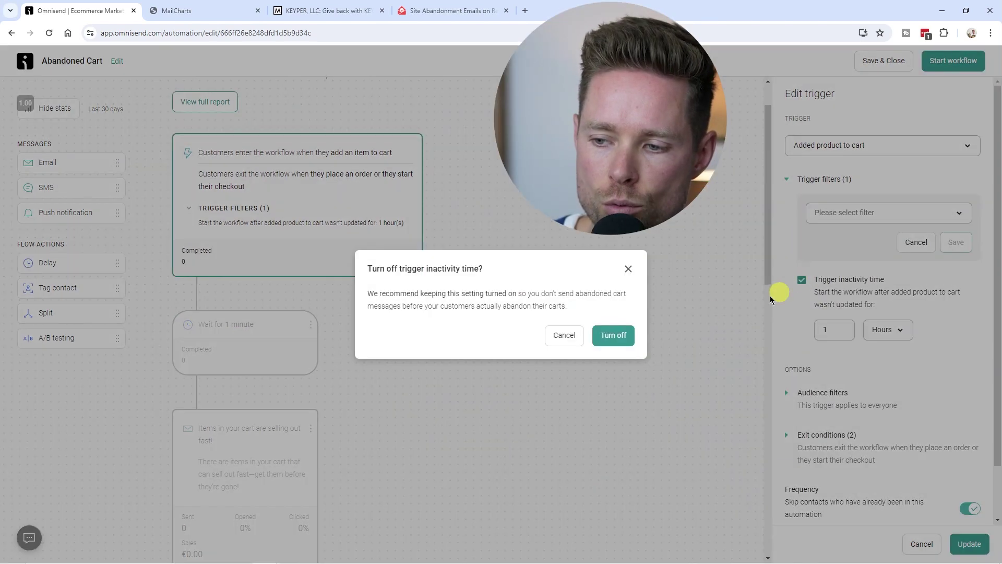
click(609, 336)
click(251, 313)
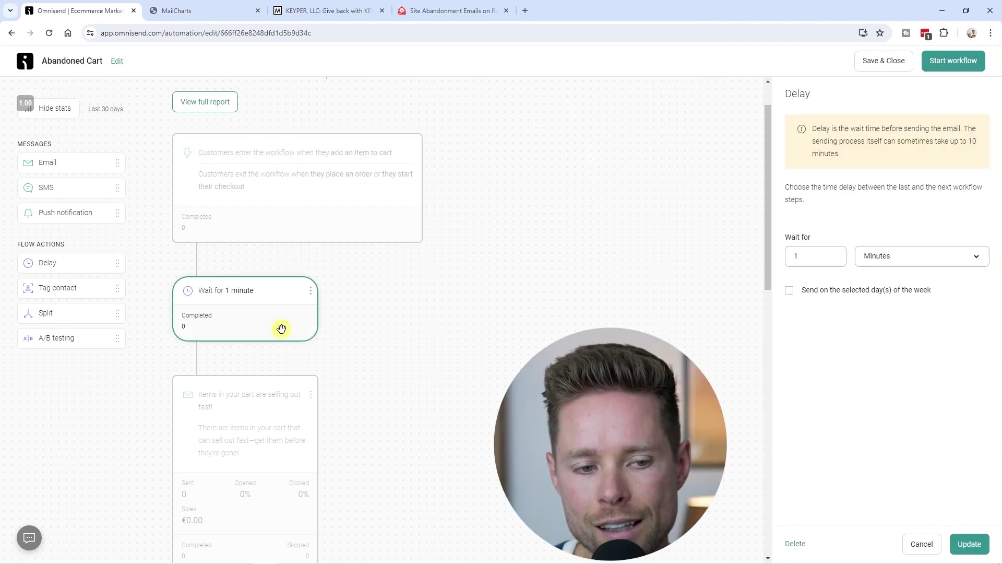
- Change the wait unit from Minutes to Hours, keeping 1, and save the 1-hour delay
click(900, 259)
click(894, 306)
click(811, 257)
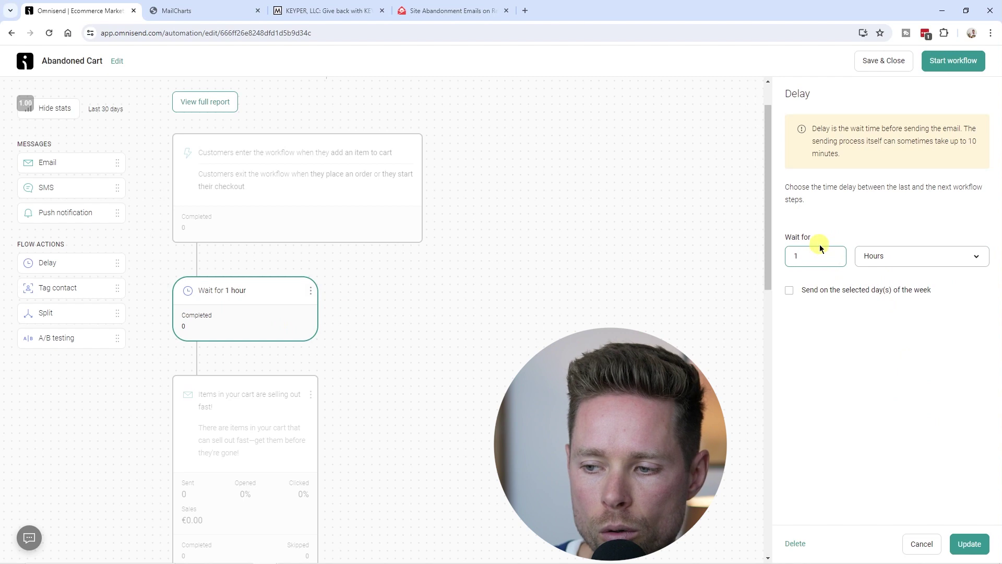
double_click(799, 257)
drag(803, 257, 807, 257)
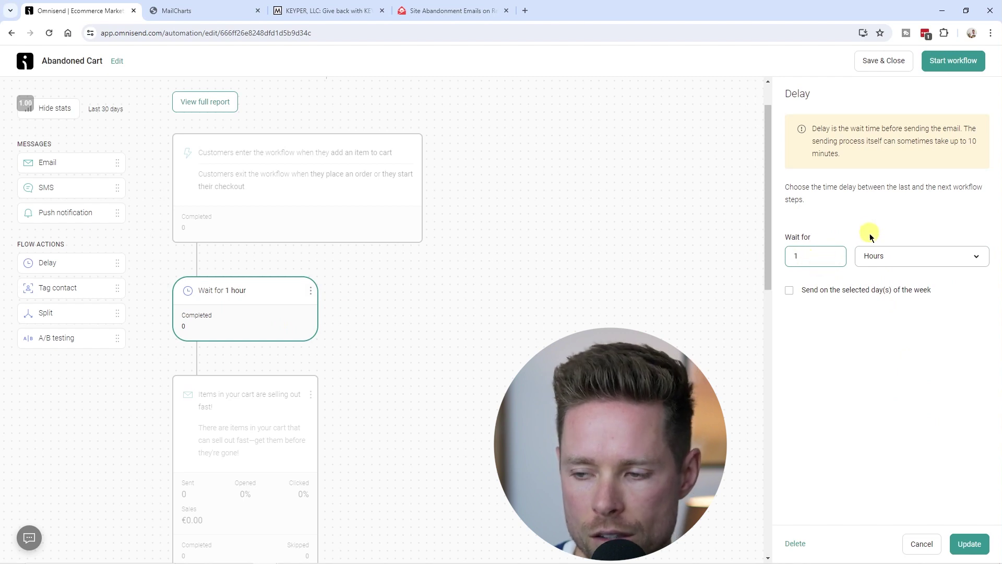
click(969, 543)
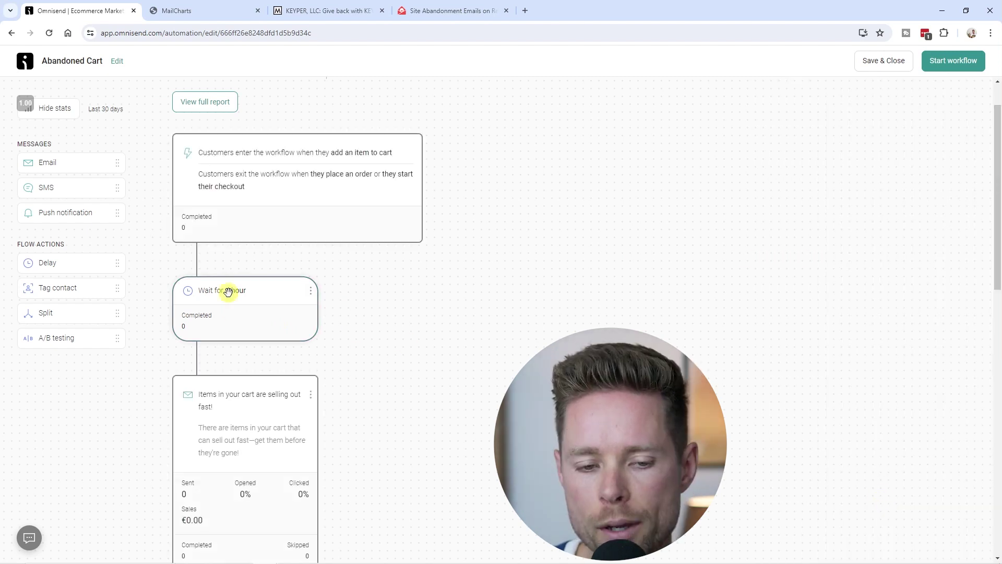
click(282, 189)
click(787, 273)
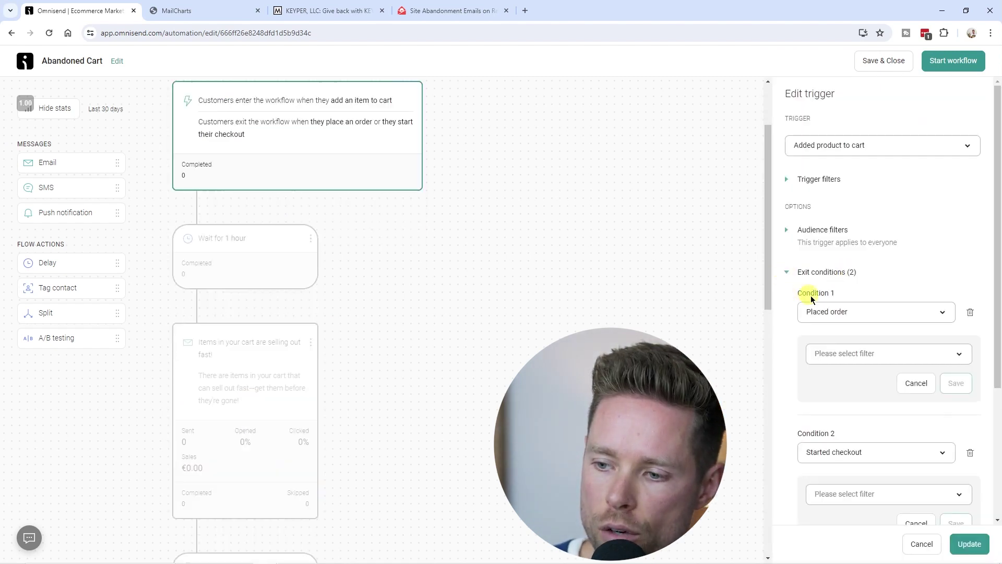
scroll(838, 251, down, 1)
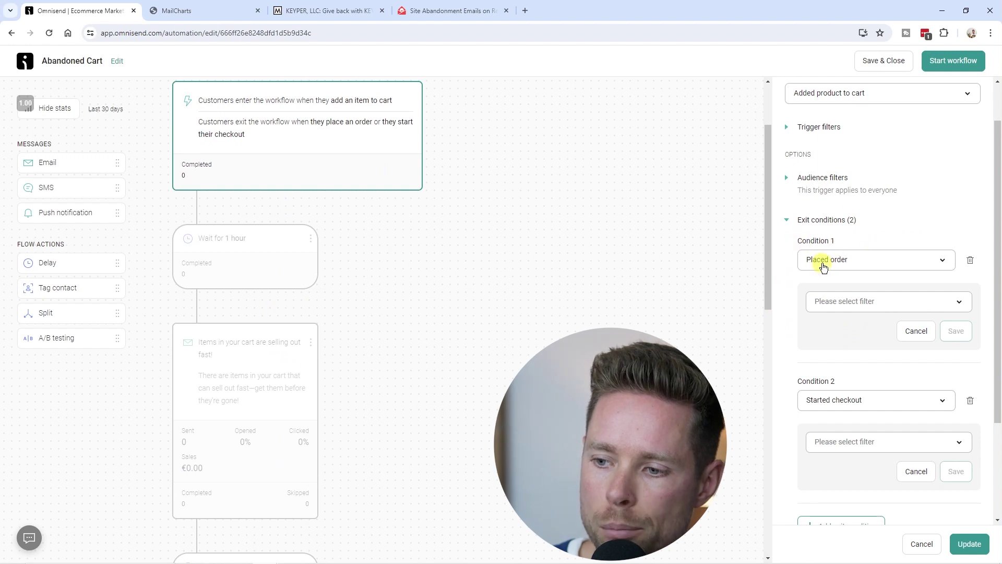
scroll(946, 324, down, 1)
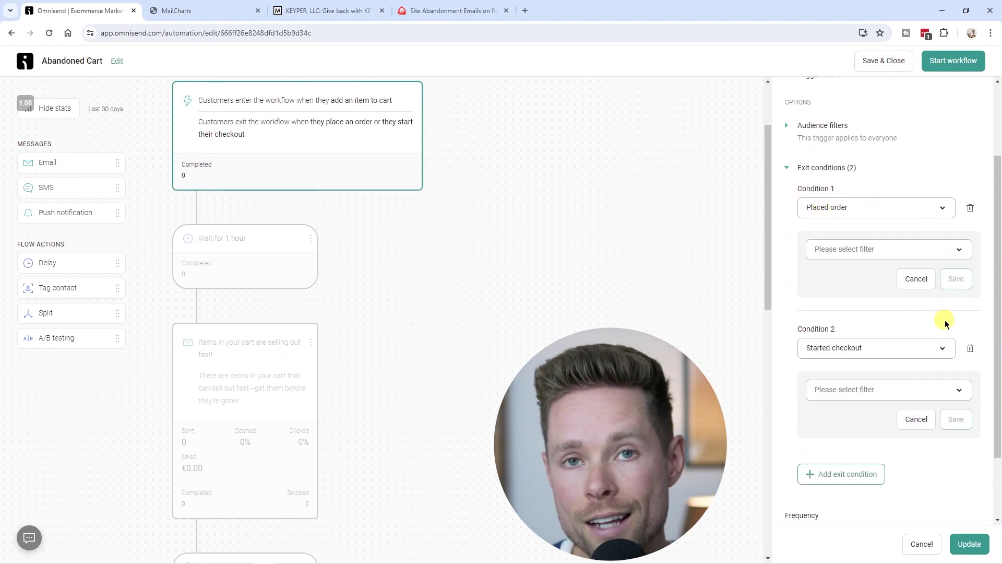
scroll(946, 325, up, 2)
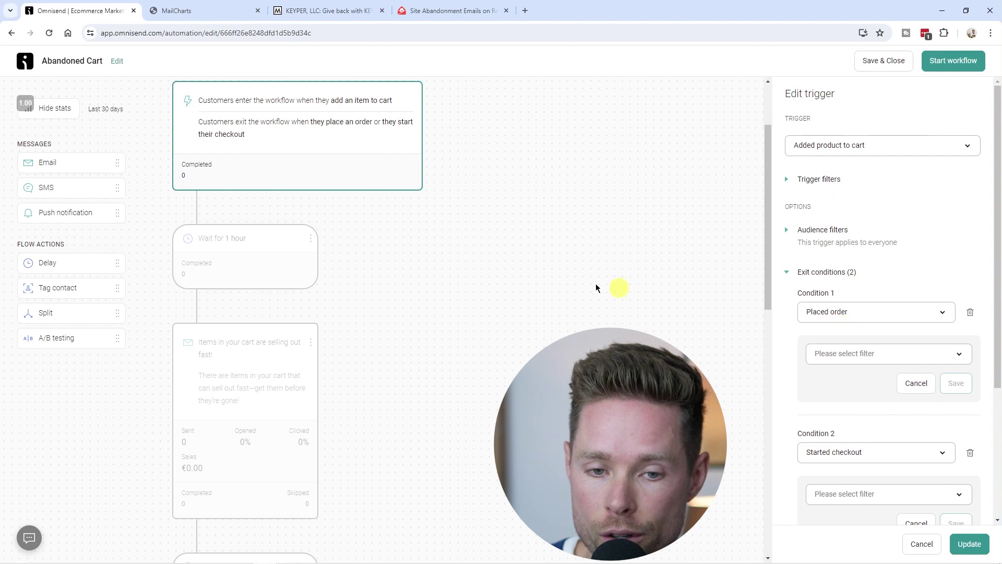
scroll(277, 240, up, 2)
scroll(262, 223, down, 5)
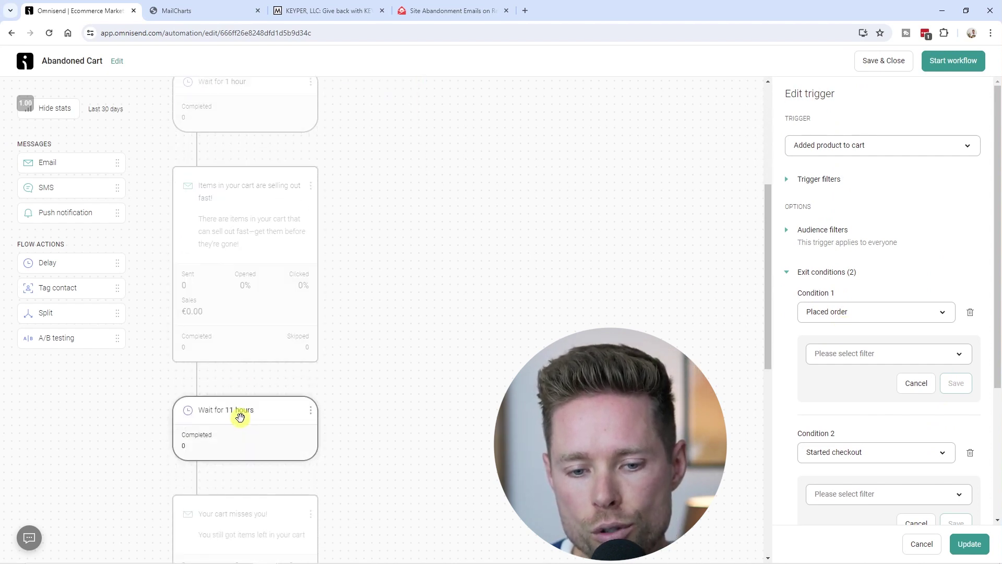
scroll(242, 412, up, 6)
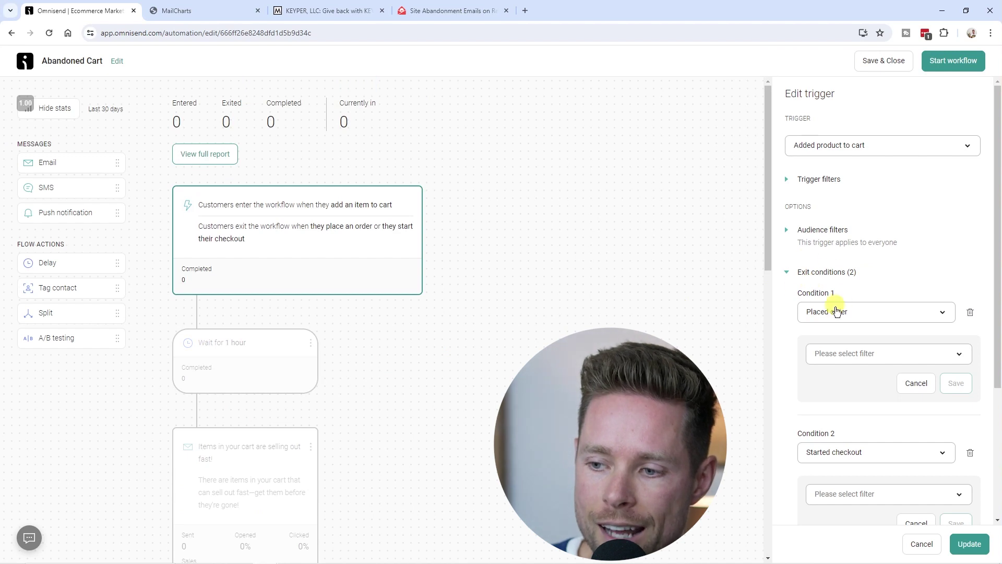
scroll(836, 312, down, 1)
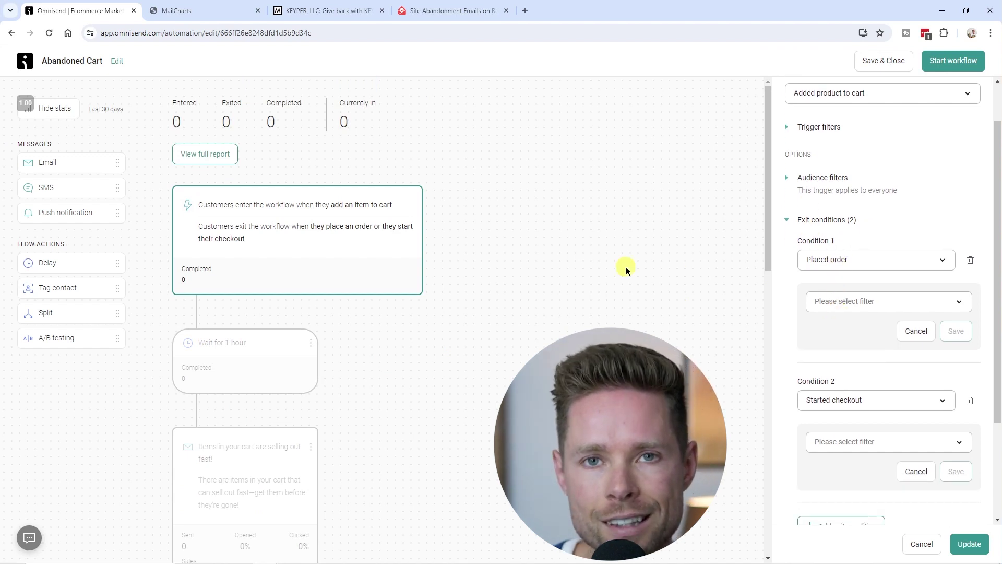
scroll(844, 328, down, 2)
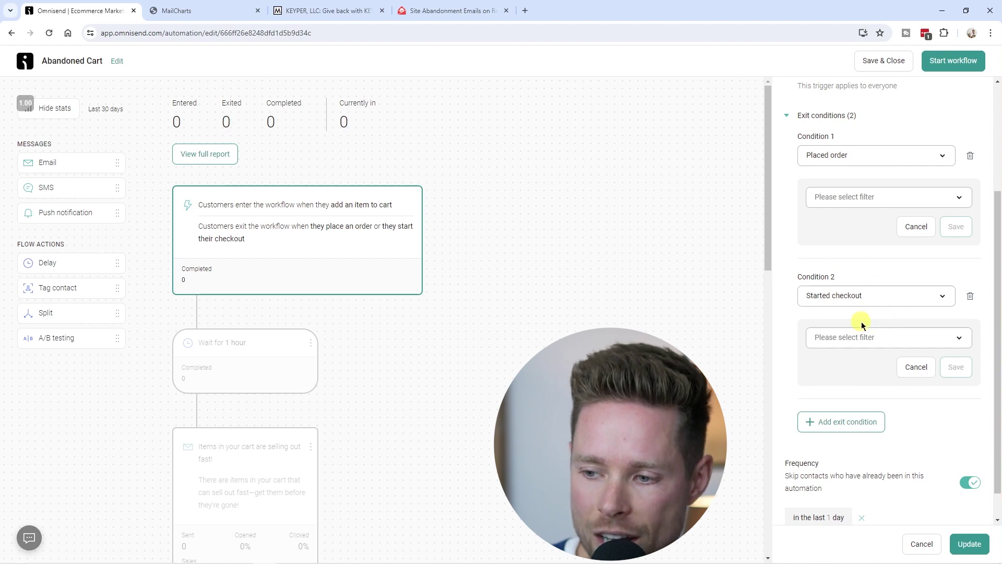
scroll(864, 324, down, 1)
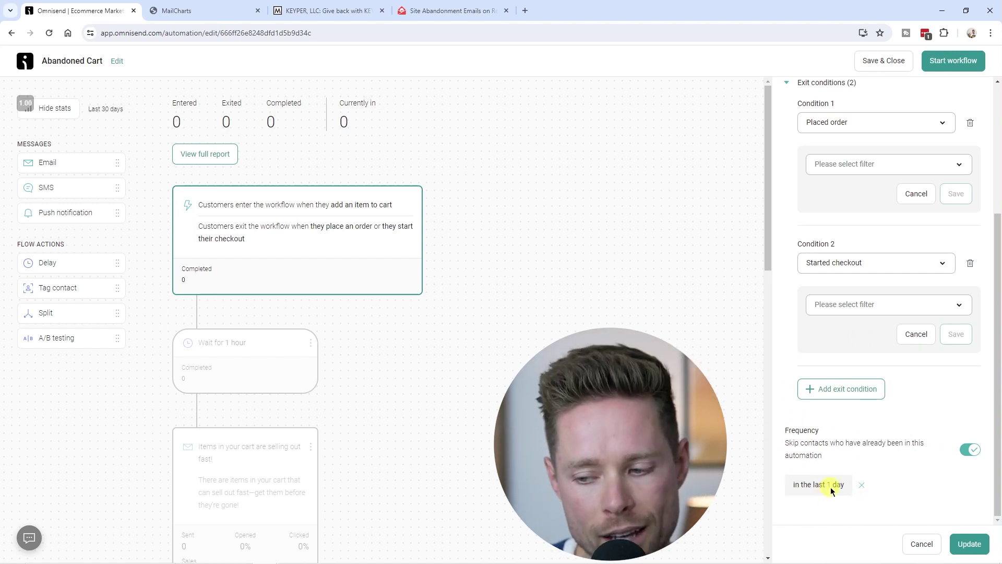
click(970, 545)
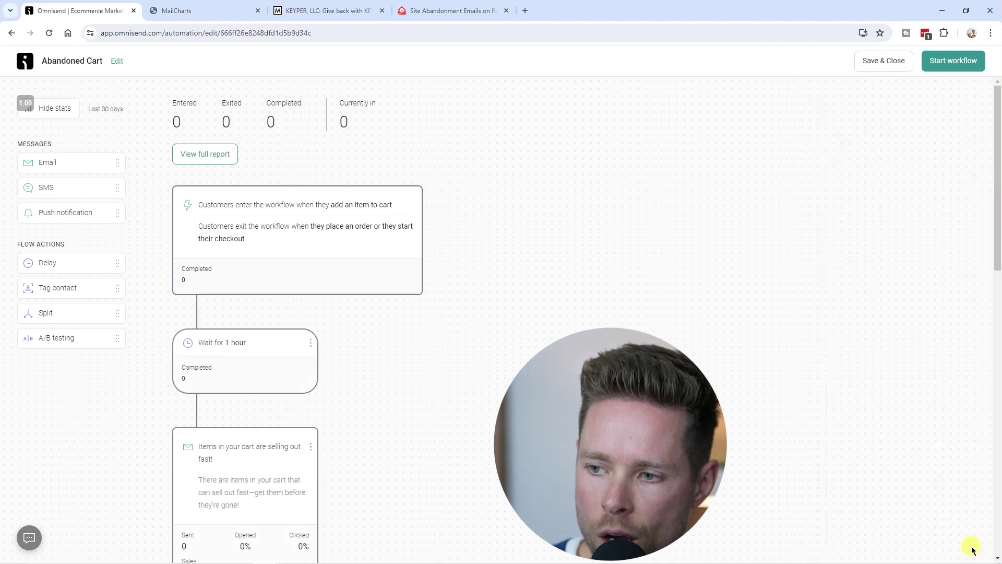
scroll(349, 424, down, 2)
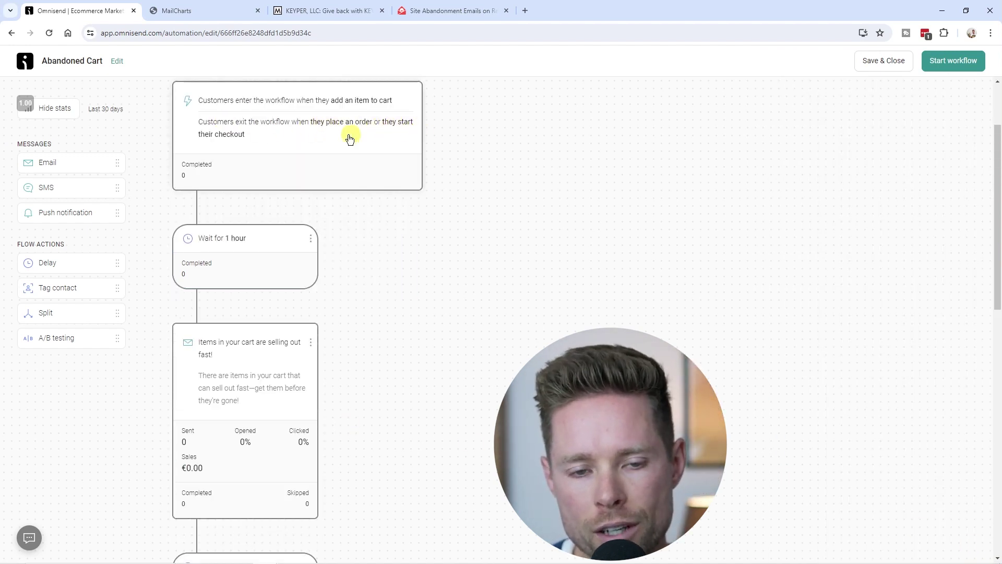
scroll(240, 135, up, 2)
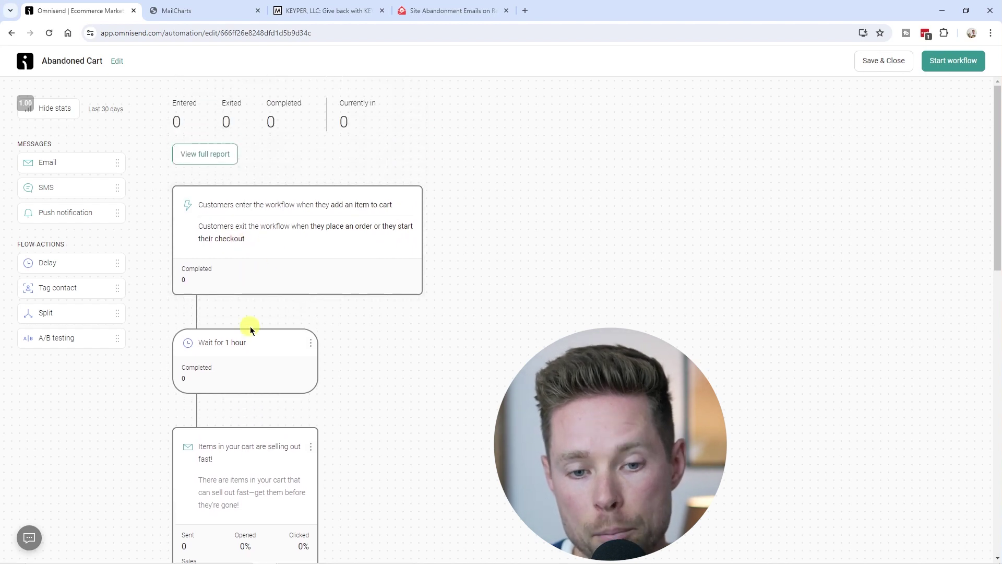
scroll(156, 311, down, 2)
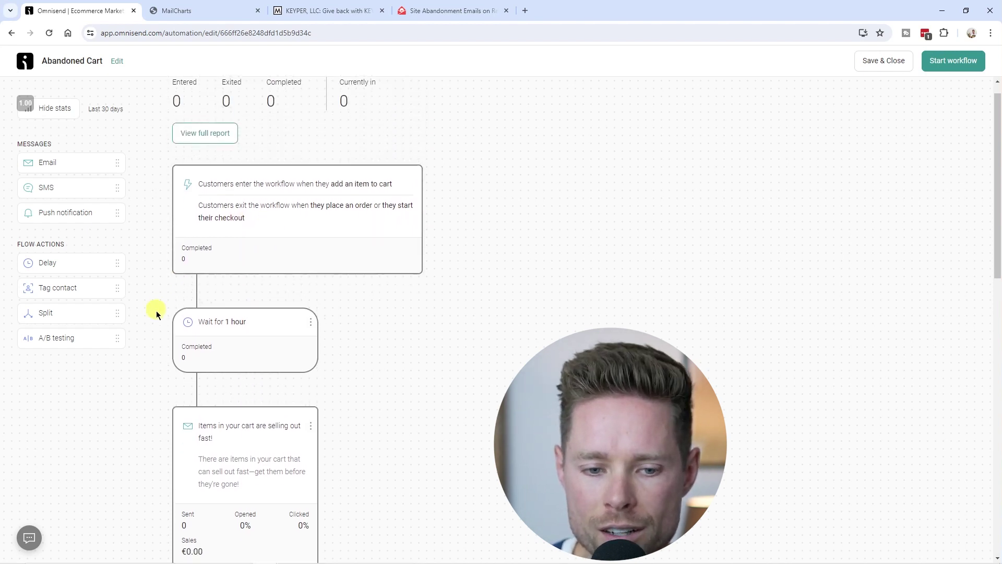
scroll(208, 220, down, 3)
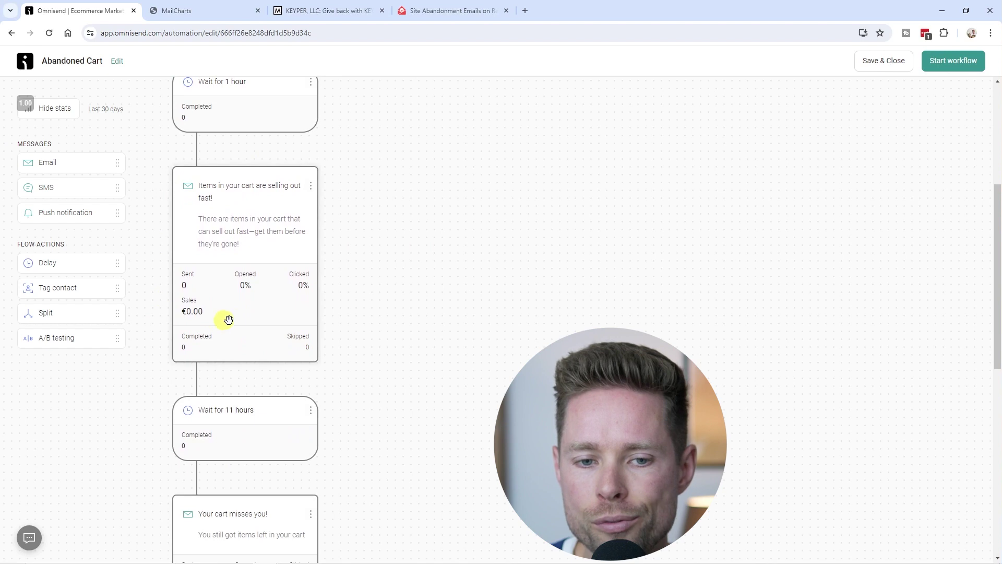